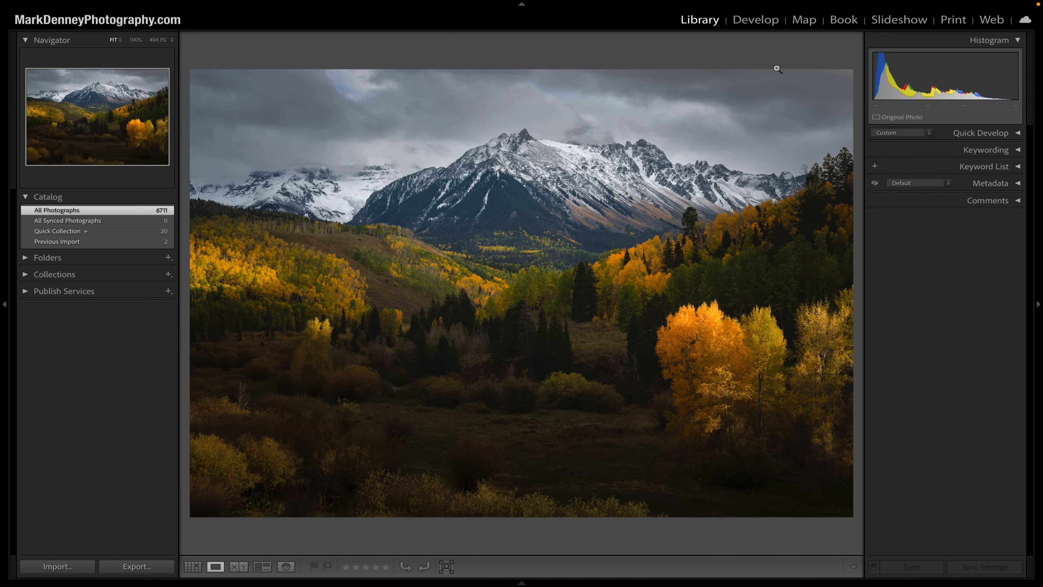
# Step: Switch the mountain photo to the Develop module and expand the Basic adjustments
pyautogui.click(764, 24)
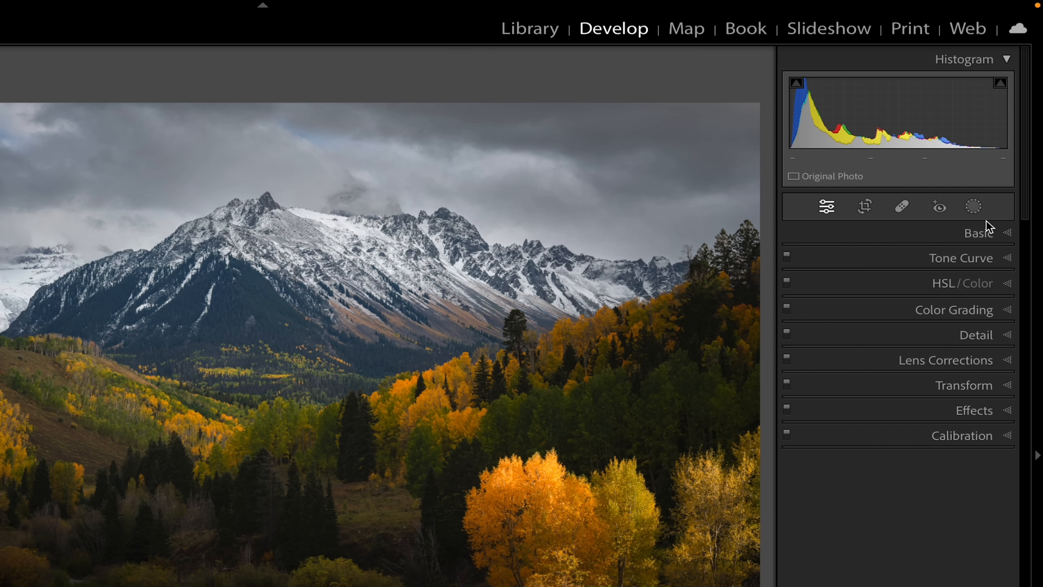
pyautogui.click(984, 236)
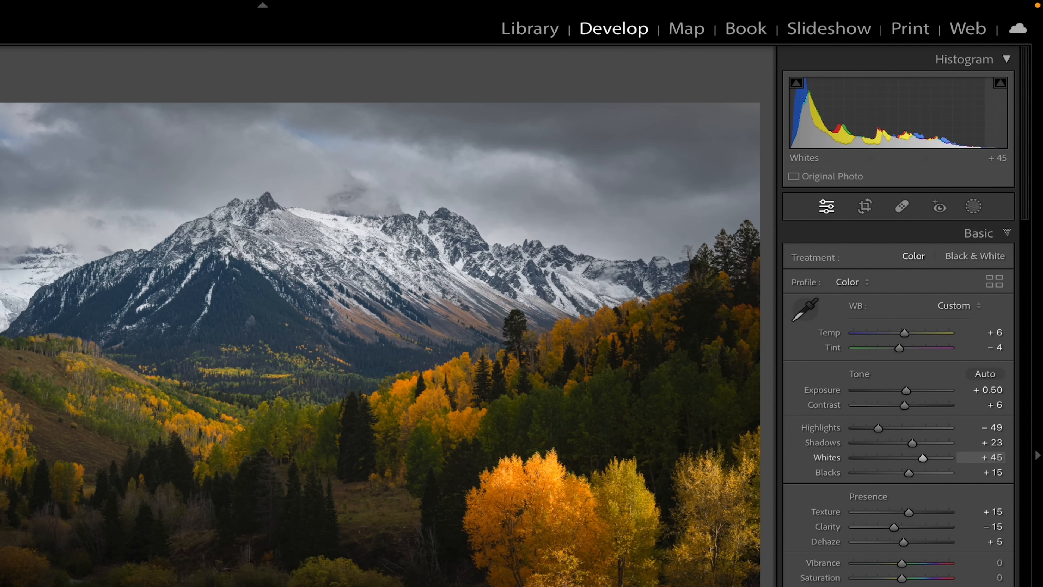
# Step: Try Whites at +100, and Highlights at -100 and +100, restoring the previous values after each test
pyautogui.moveTo(903, 458); pyautogui.dragTo(949, 458)
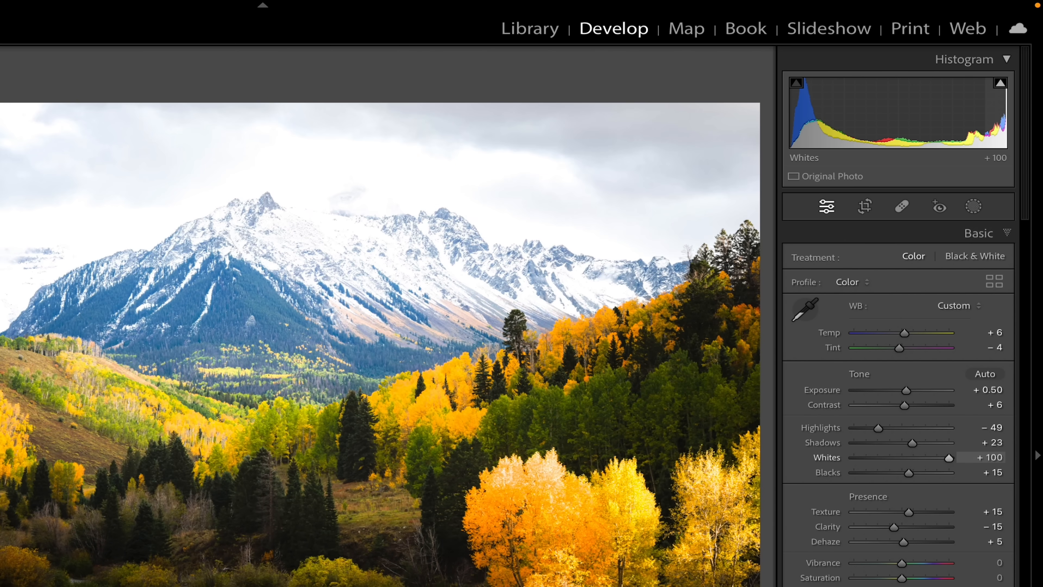
pyautogui.moveTo(1000, 140); pyautogui.dragTo(992, 139)
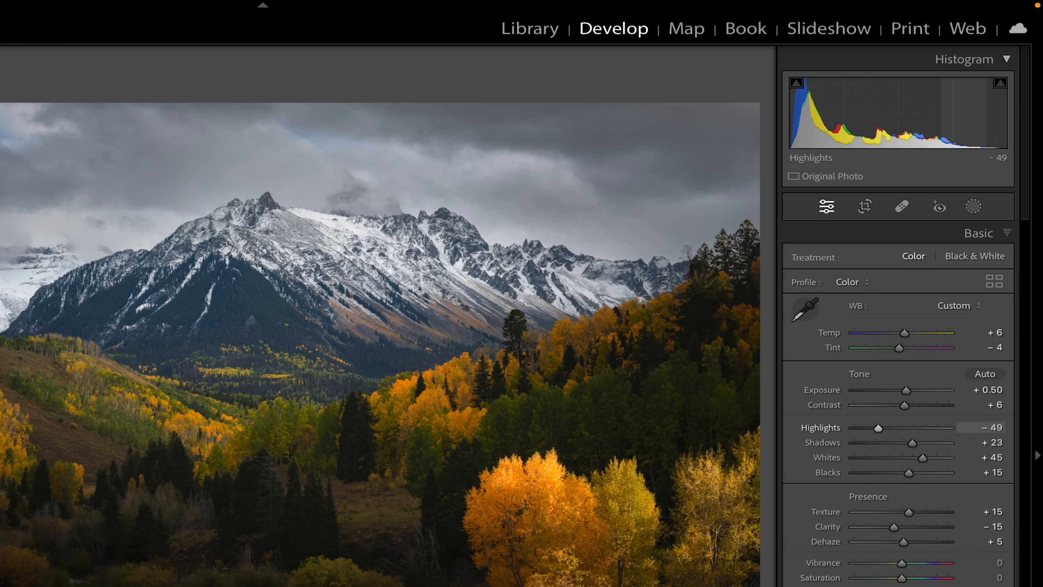
pyautogui.moveTo(875, 428); pyautogui.dragTo(859, 429)
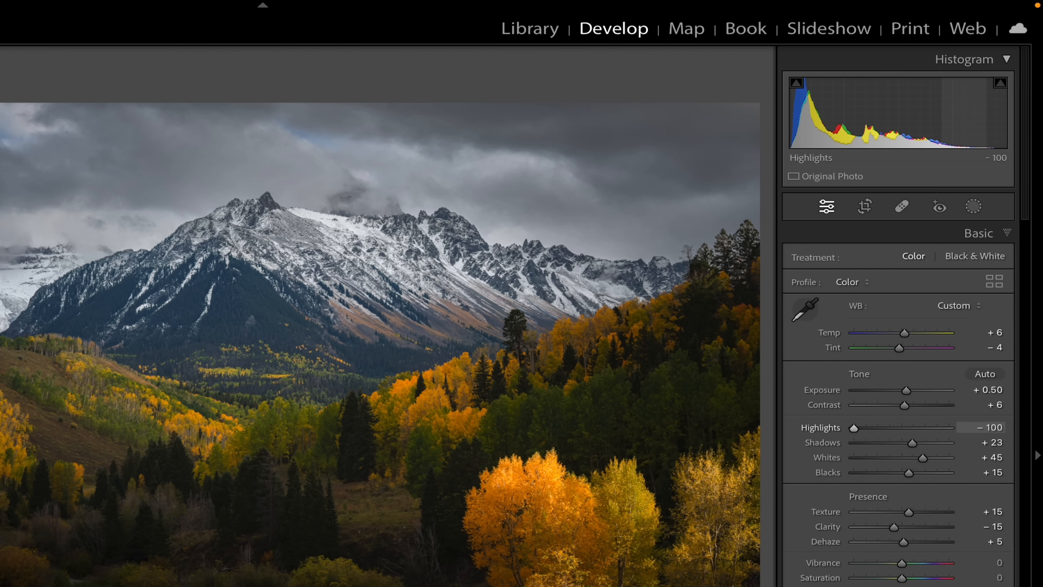
pyautogui.moveTo(853, 428); pyautogui.dragTo(949, 428)
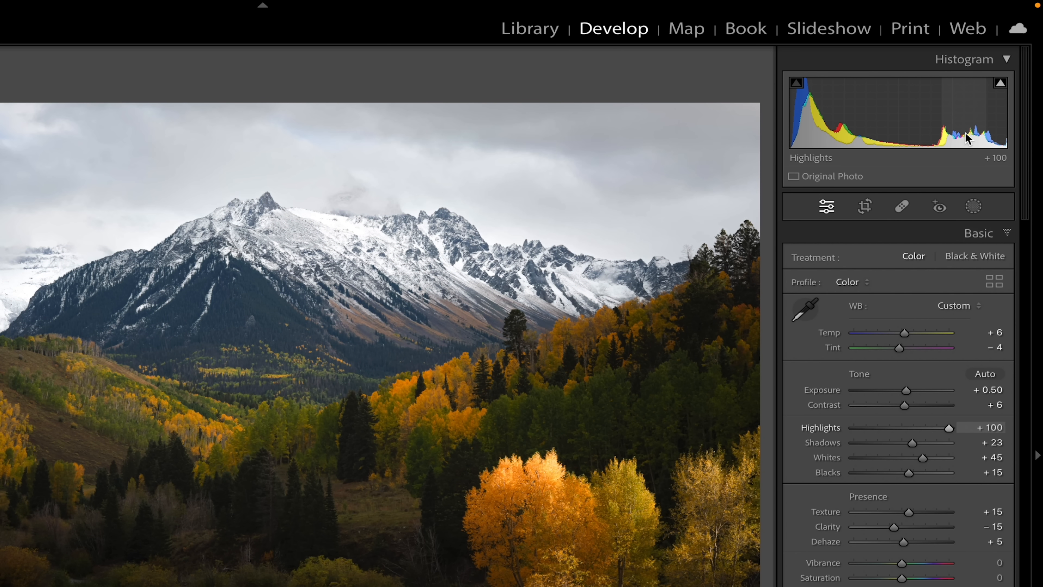
pyautogui.press('super+z')
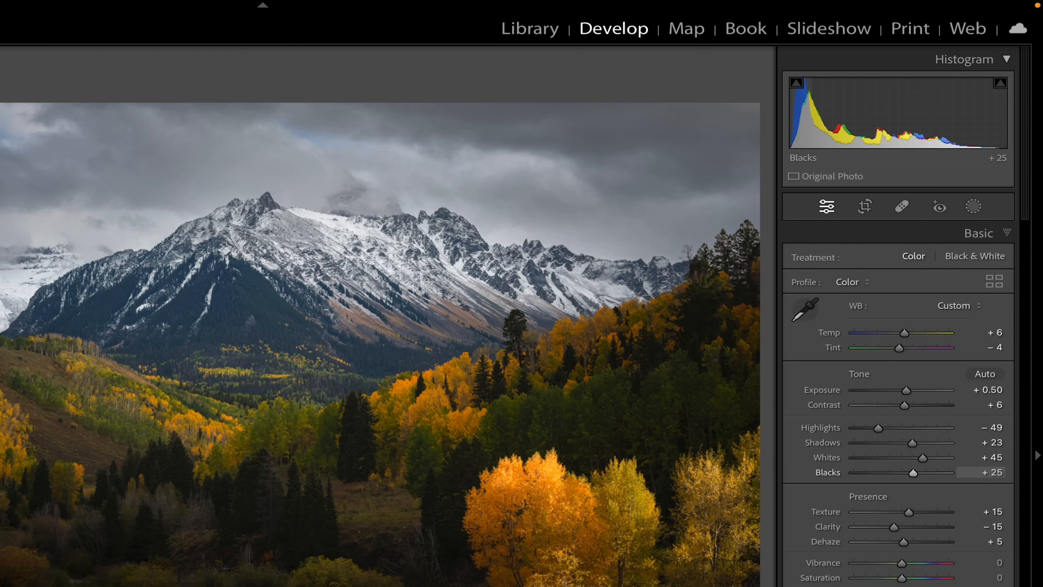
# Step: Try lowering the Blacks, and try Shadows at +100 before pulling them back down
pyautogui.moveTo(918, 473); pyautogui.dragTo(854, 473)
pyautogui.moveTo(795, 136); pyautogui.dragTo(795, 136)
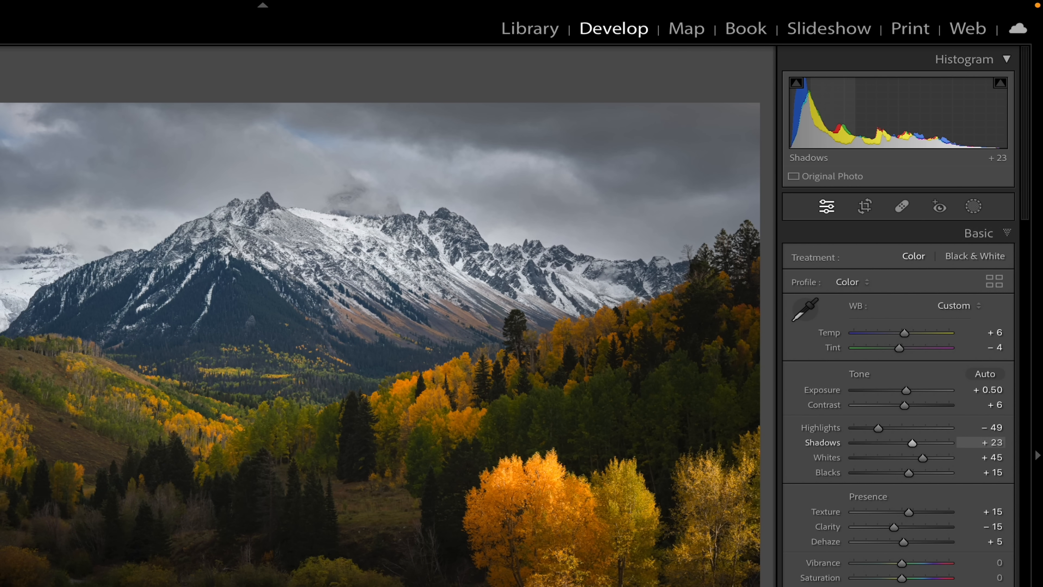
pyautogui.moveTo(854, 124); pyautogui.dragTo(889, 124)
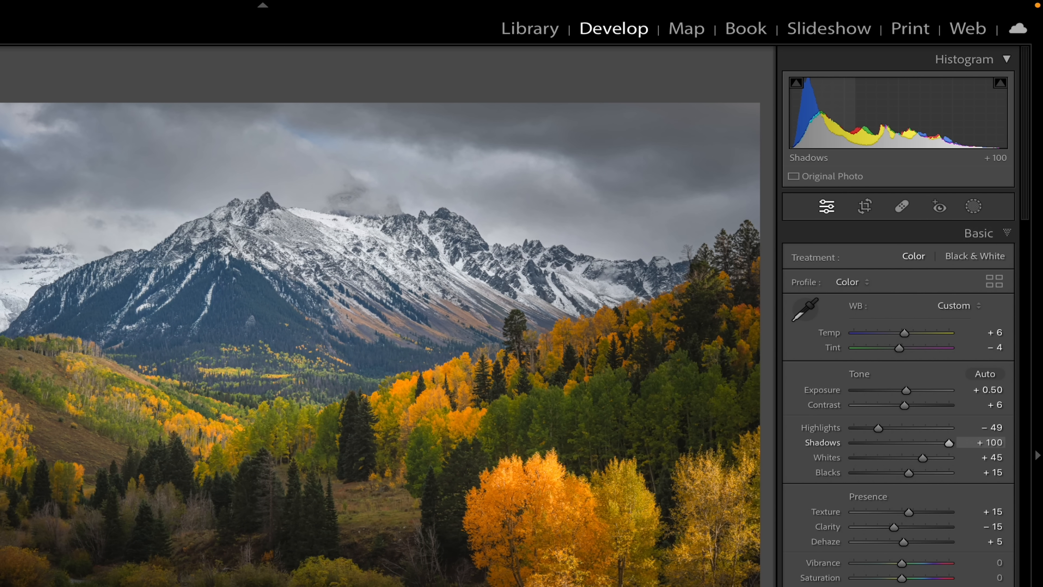
pyautogui.moveTo(887, 123); pyautogui.dragTo(785, 123)
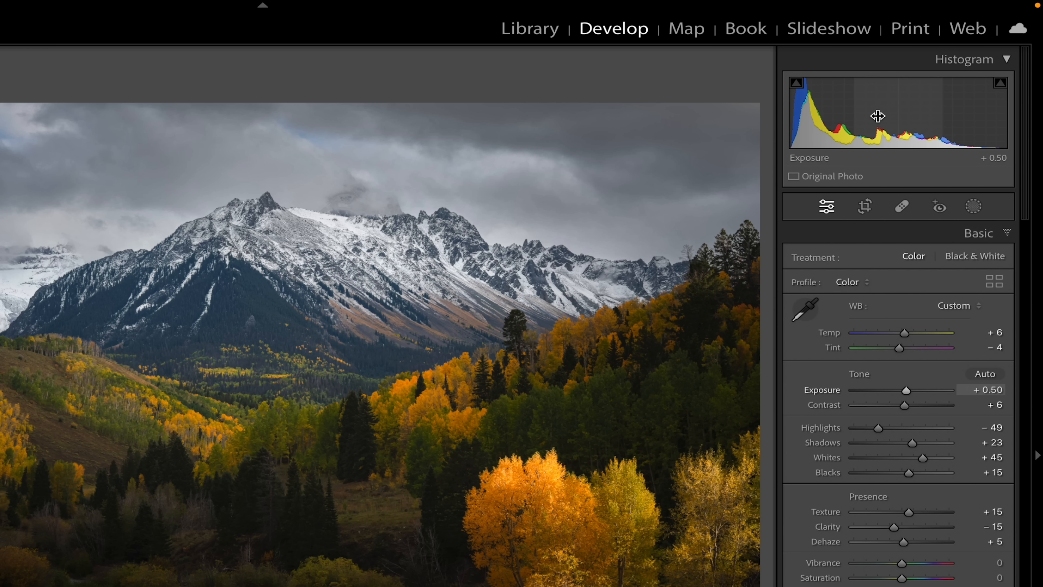
# Step: Try the Exposure at +5.00 and -5.00, and undo the exposure changes
pyautogui.moveTo(895, 116); pyautogui.dragTo(985, 115)
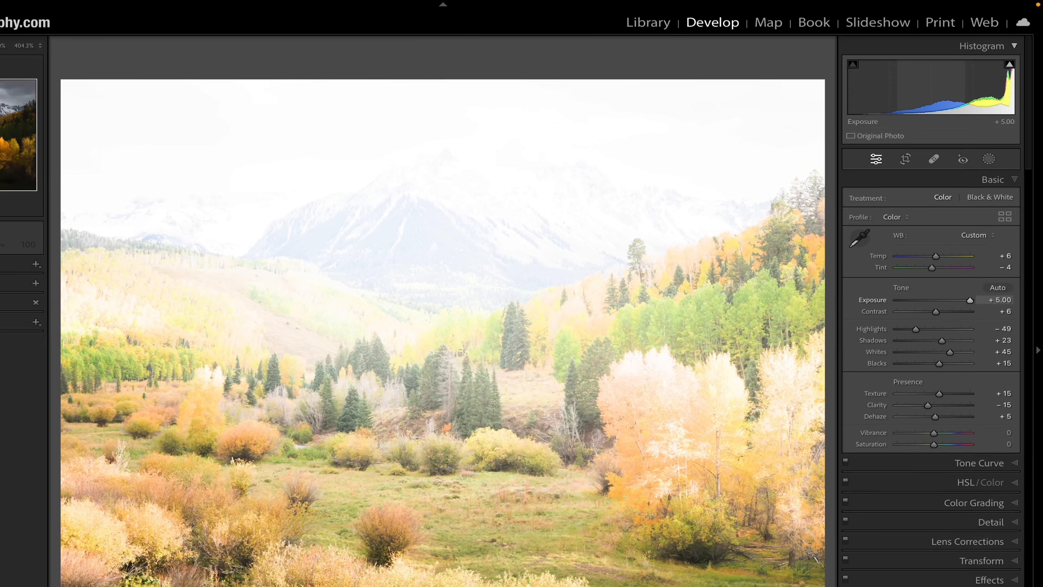
pyautogui.moveTo(965, 321); pyautogui.dragTo(955, 322)
pyautogui.moveTo(970, 261); pyautogui.dragTo(915, 261)
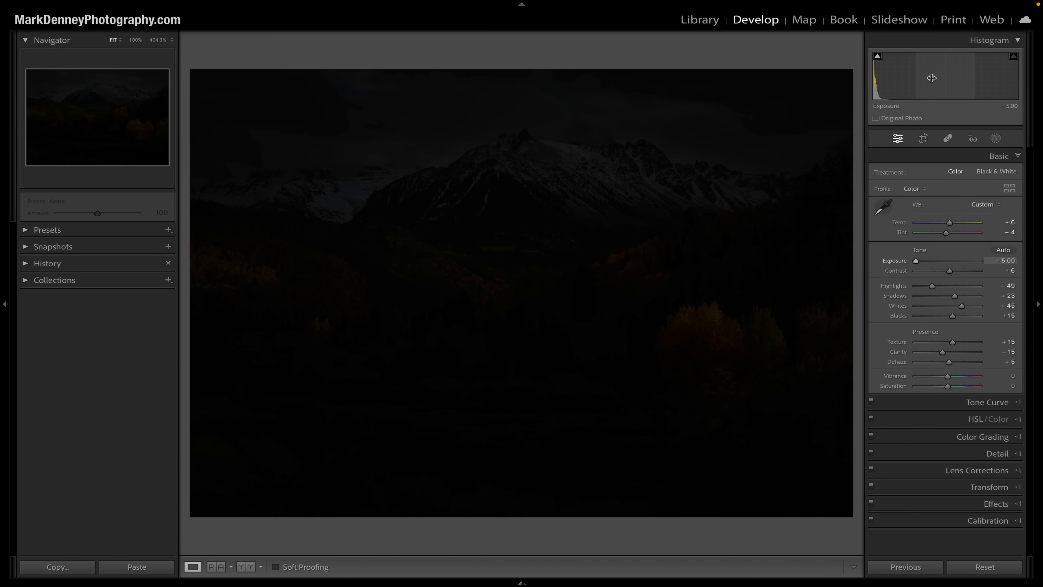
pyautogui.press('super+z')
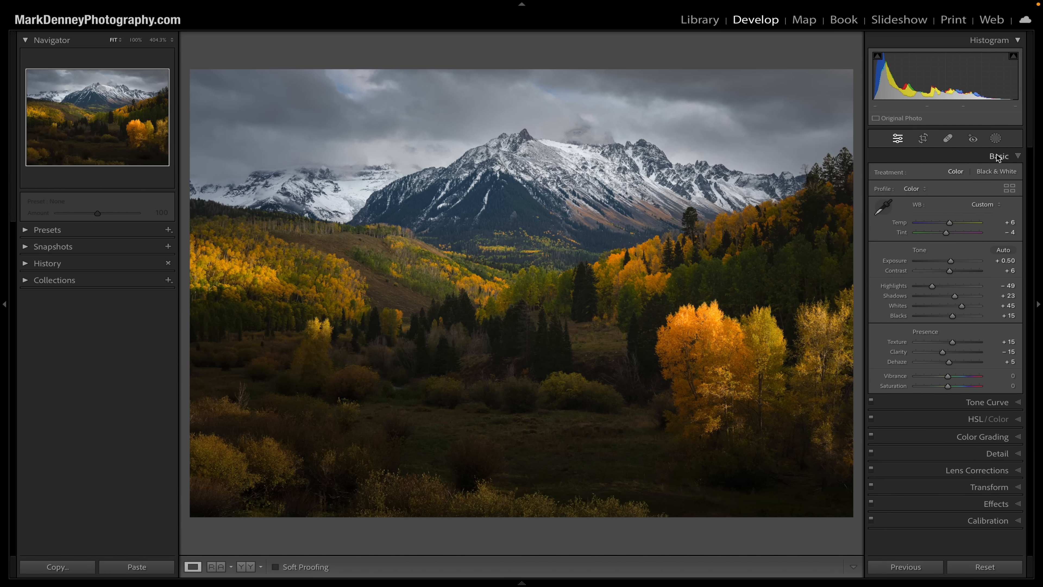
# Step: Collapse the Basic adjustments and expand Color Grading for the mountain photo
pyautogui.click(998, 157)
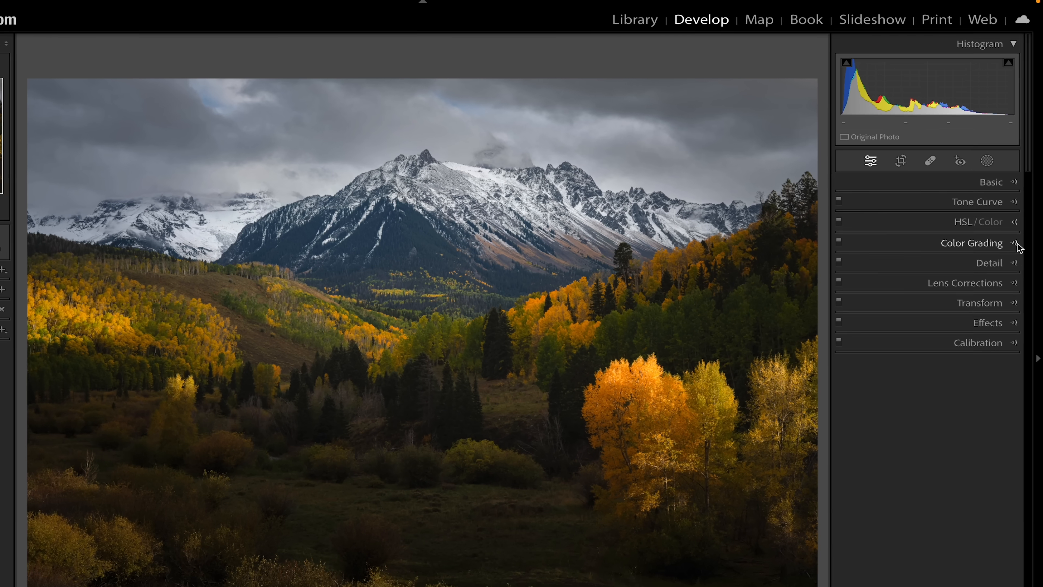
pyautogui.click(1020, 207)
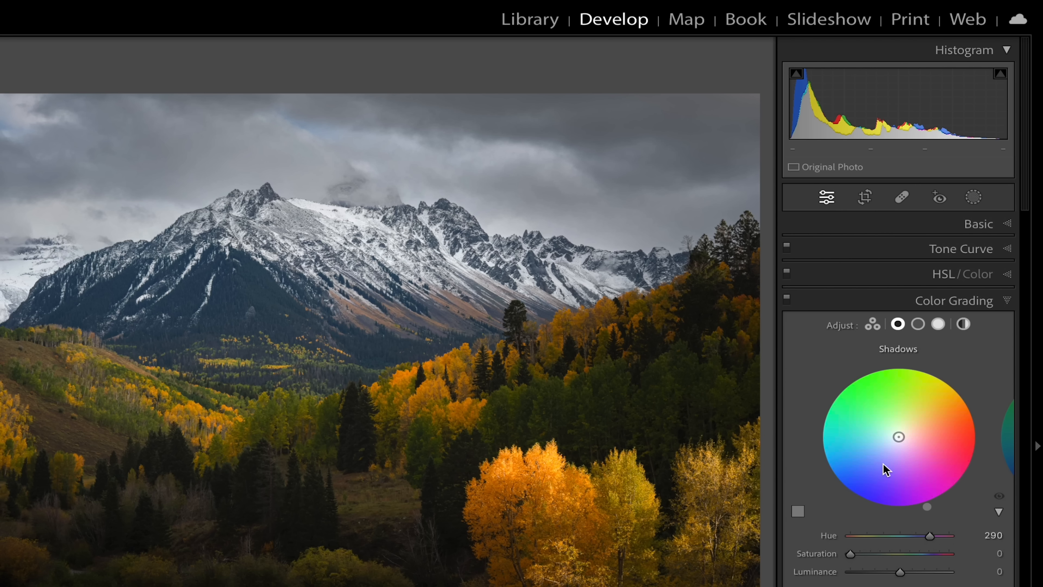
# Step: Try tinting the shadows with the blue custom color at hue 215 and saturation 50, and undo the tint
pyautogui.click(801, 514)
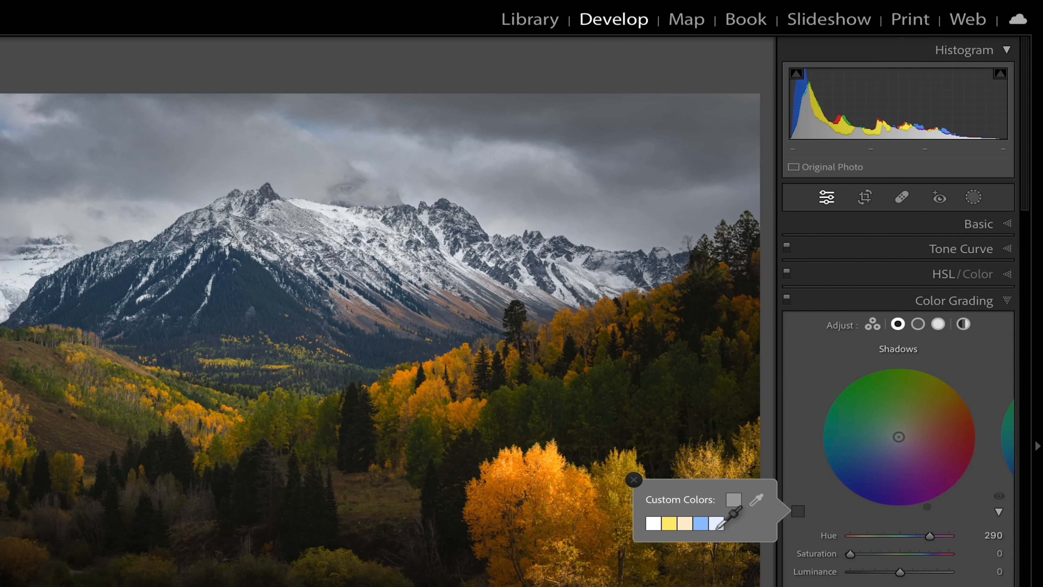
pyautogui.click(702, 521)
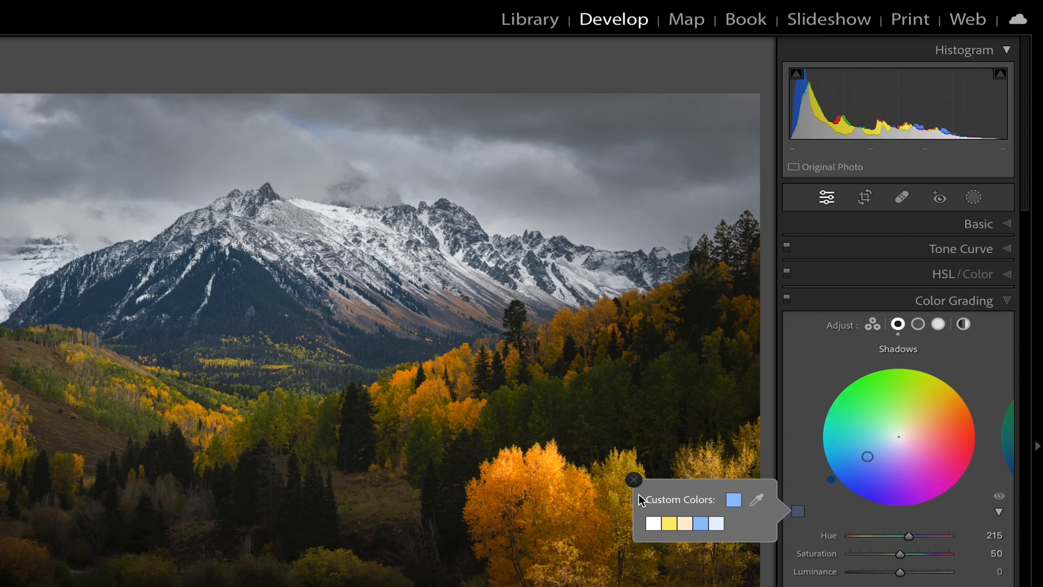
pyautogui.click(635, 481)
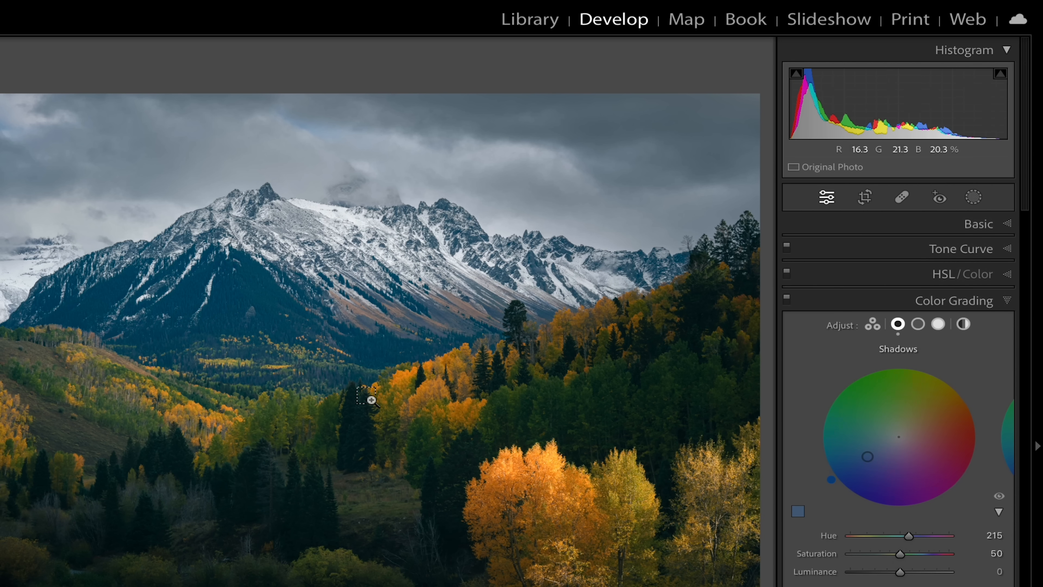
pyautogui.hotkey('ctrl', 'z')
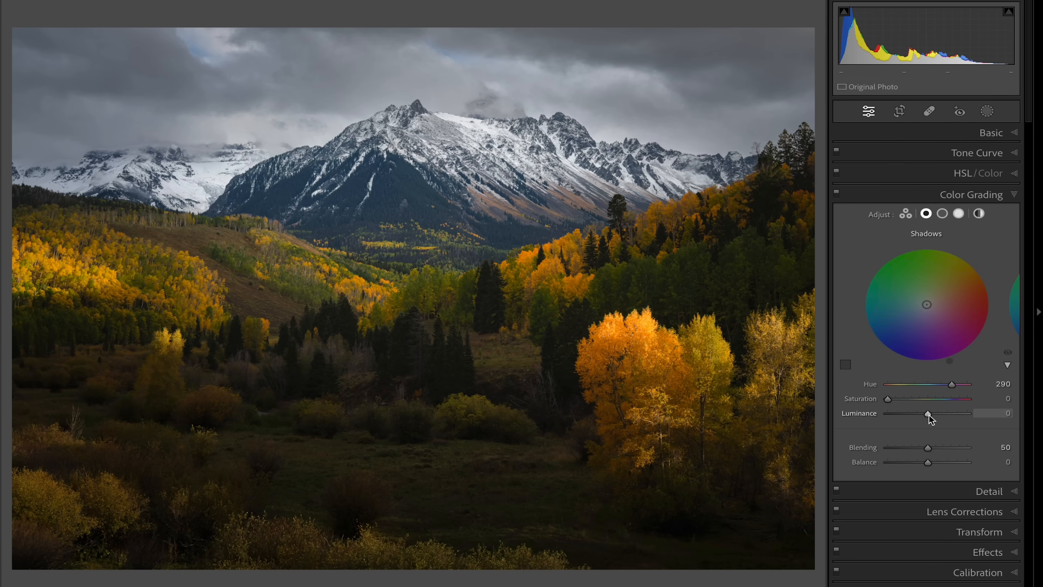
# Step: Try the Color Grading shadows luminance at +100 and -100, and reset it to 0
pyautogui.moveTo(929, 415); pyautogui.dragTo(965, 416)
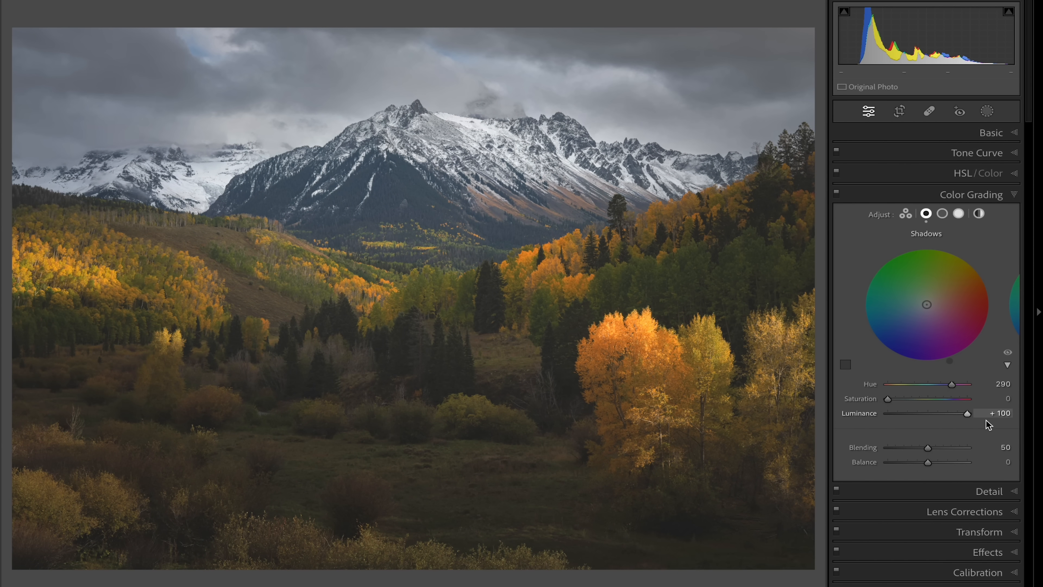
pyautogui.moveTo(945, 420); pyautogui.dragTo(869, 421)
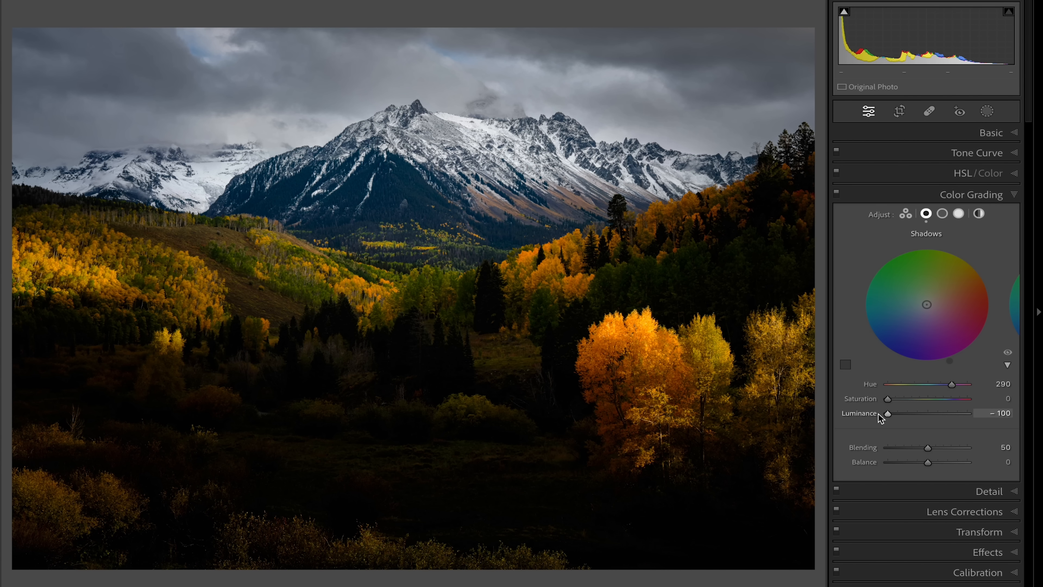
pyautogui.doubleClick(879, 413)
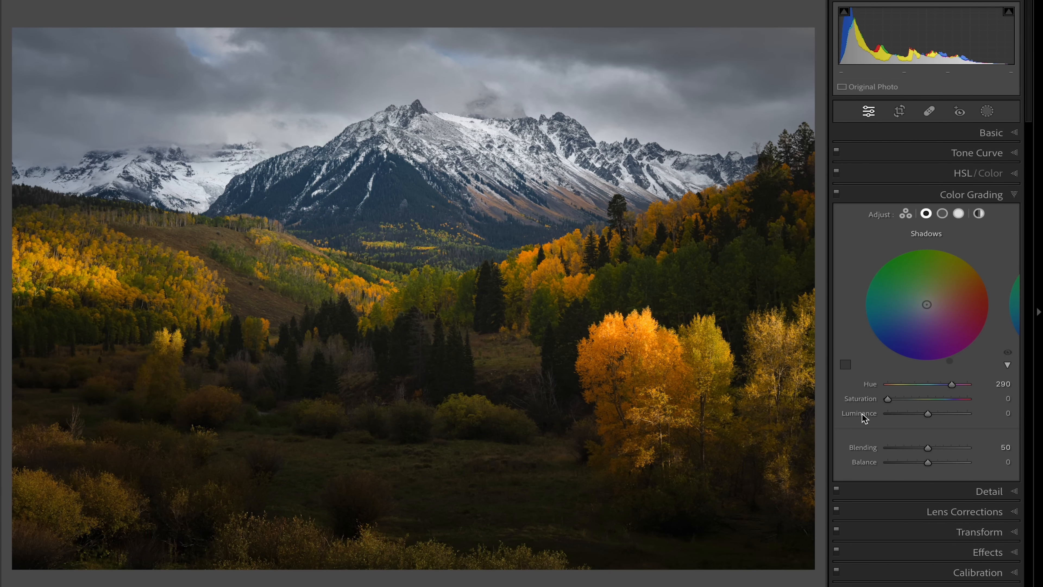
# Step: Try the Color Grading highlights luminance at -100 and higher, and reset it to 0
pyautogui.click(960, 213)
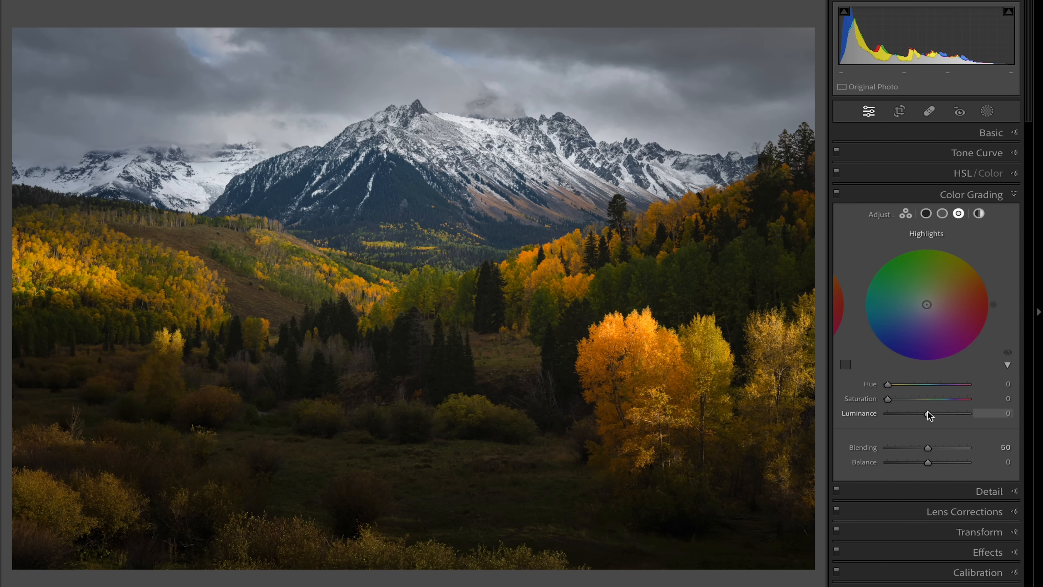
pyautogui.moveTo(910, 413); pyautogui.dragTo(889, 413)
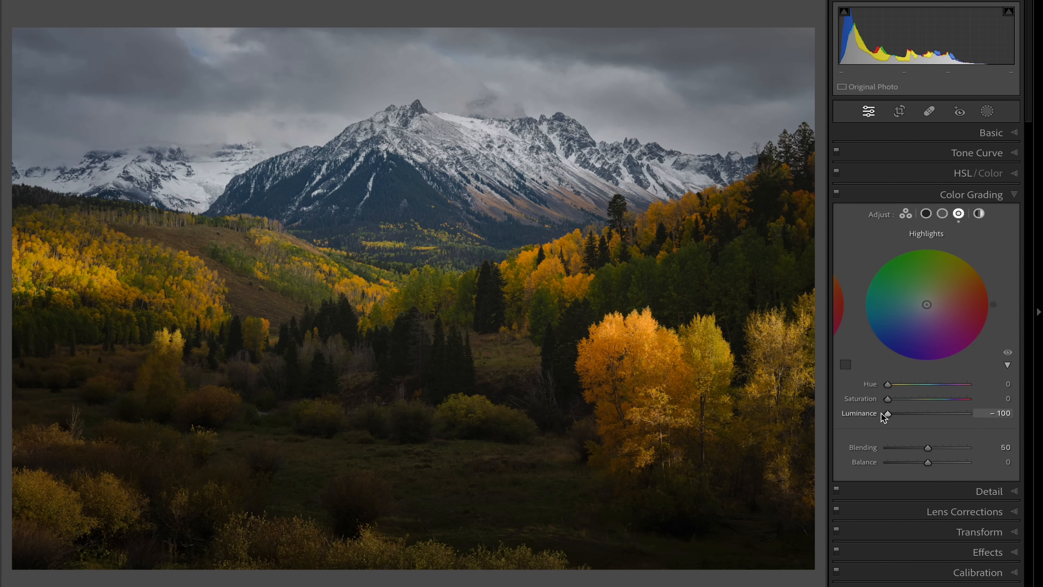
pyautogui.moveTo(895, 413); pyautogui.dragTo(924, 436)
pyautogui.doubleClick(857, 412)
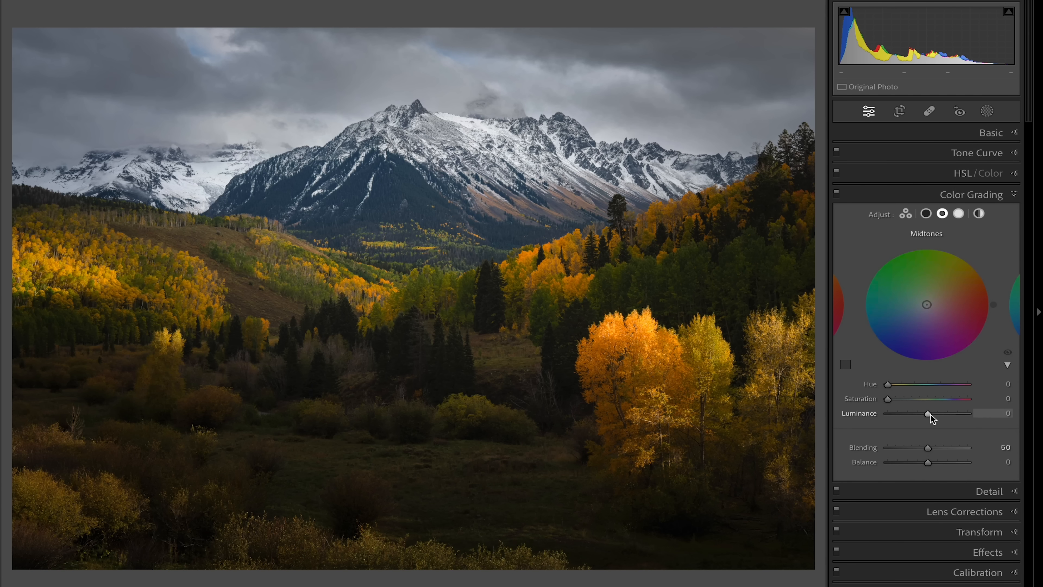
# Step: Raise the Color Grading midtones luminance of the mountain photo to about +50
pyautogui.press('Up')
pyautogui.moveTo(930, 415); pyautogui.dragTo(952, 425)
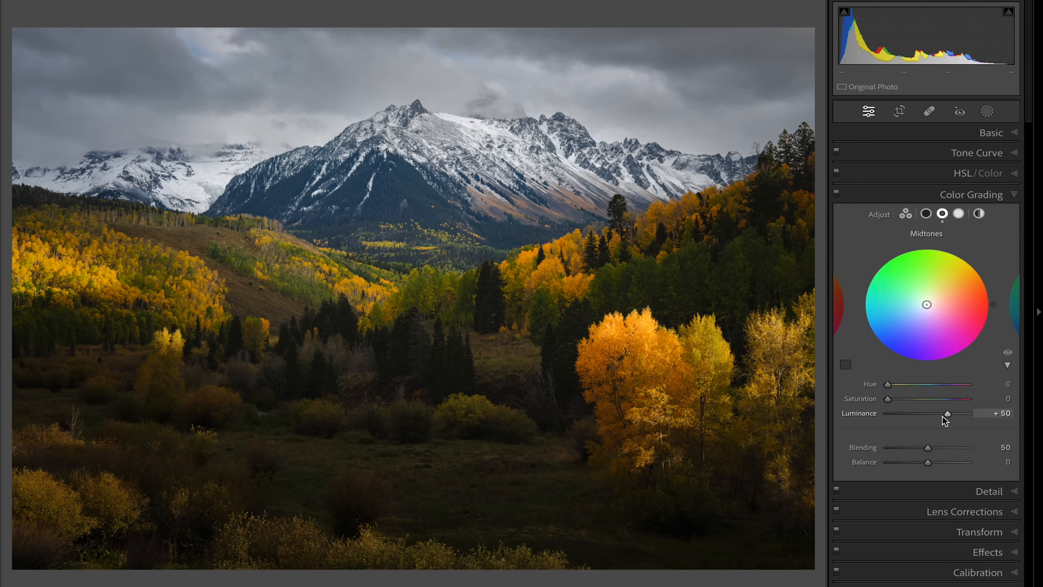
pyautogui.moveTo(966, 414); pyautogui.dragTo(943, 431)
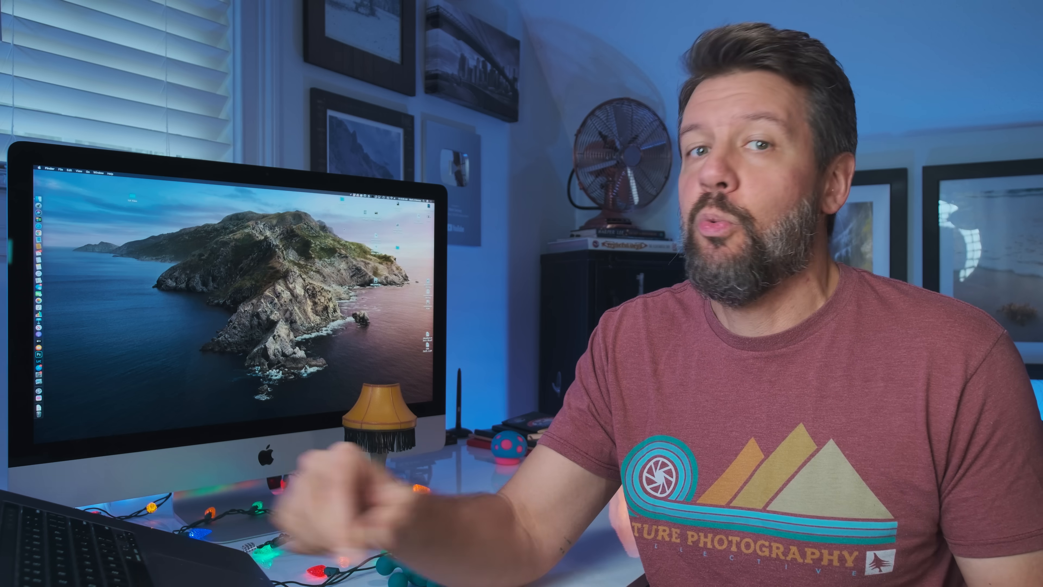
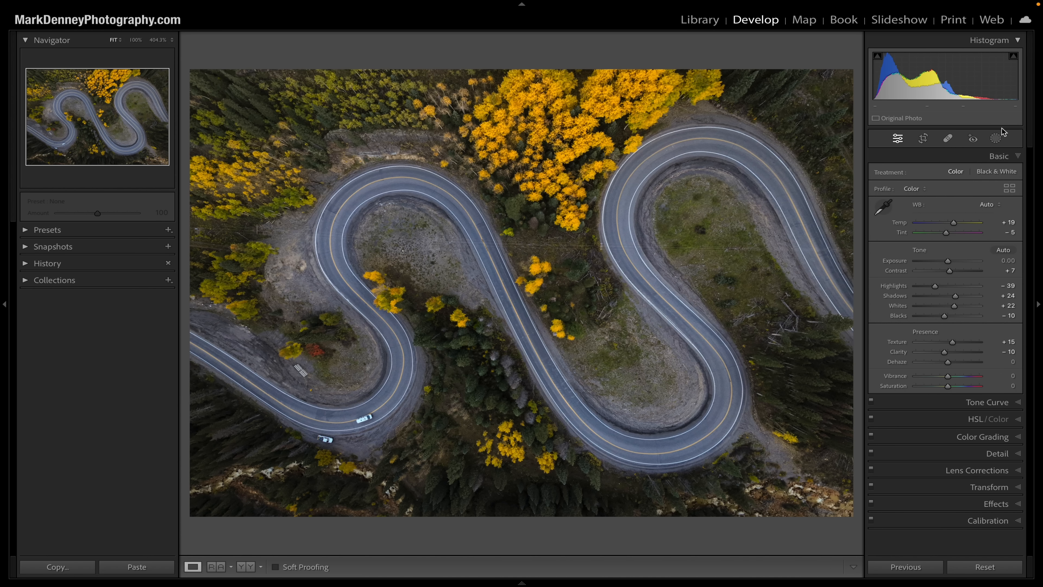
# Step: Expand Color Grading for the winding road photo in place of Basic, and look through the combined, shadows, midtones and highlights views
pyautogui.click(1001, 160)
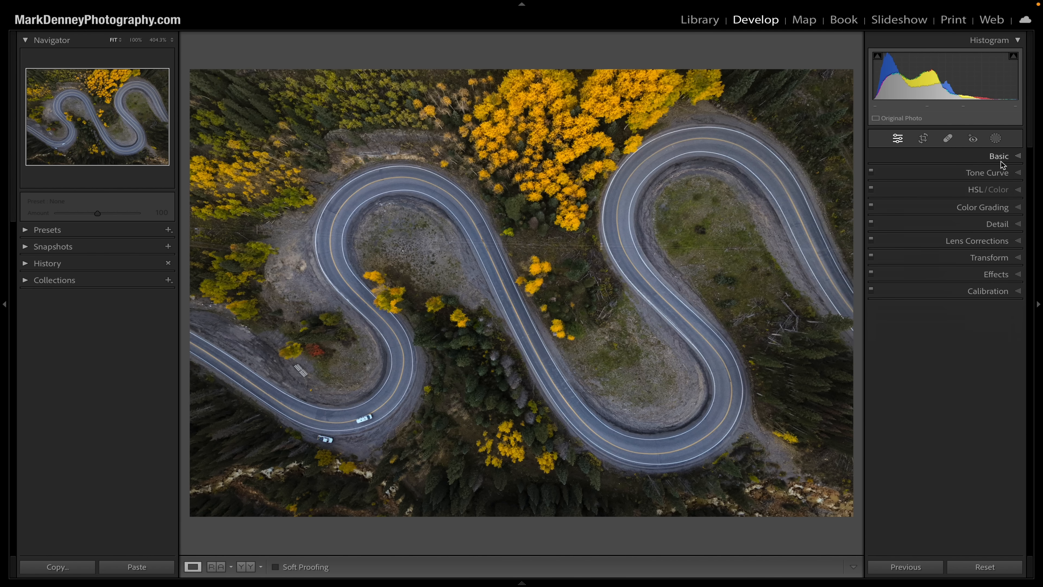
pyautogui.click(1004, 209)
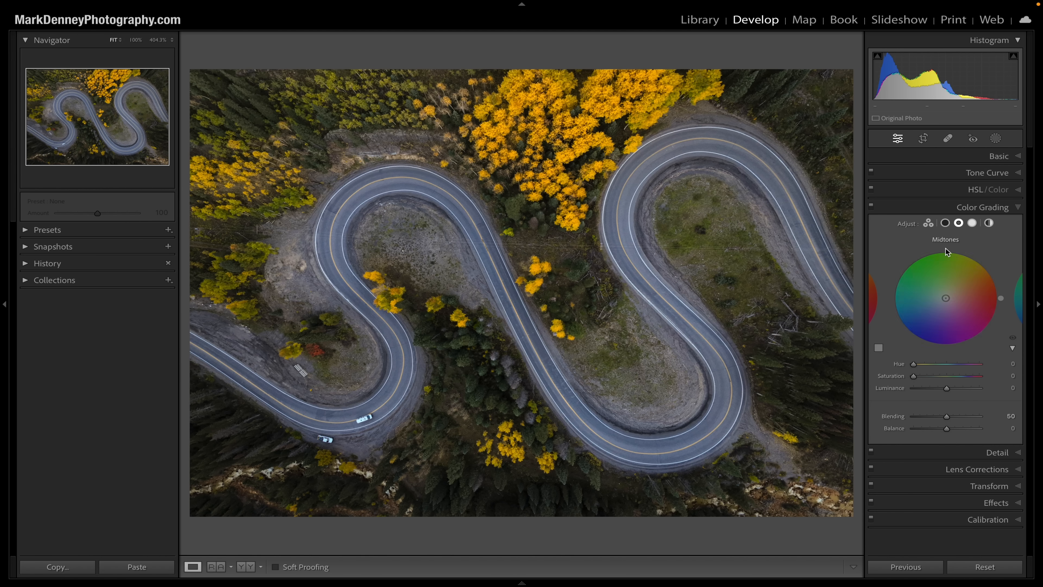
pyautogui.click(929, 223)
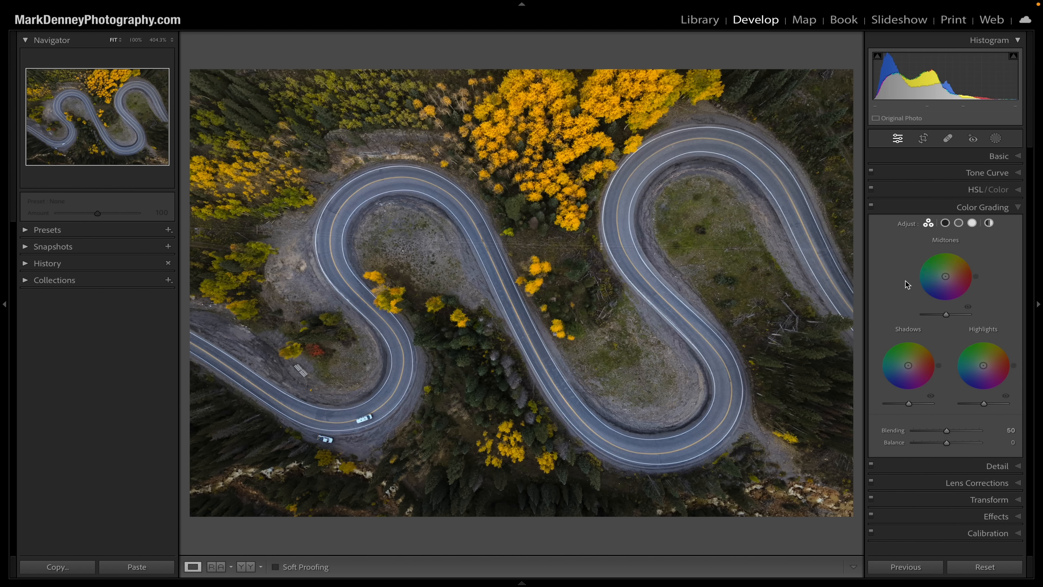
pyautogui.click(945, 224)
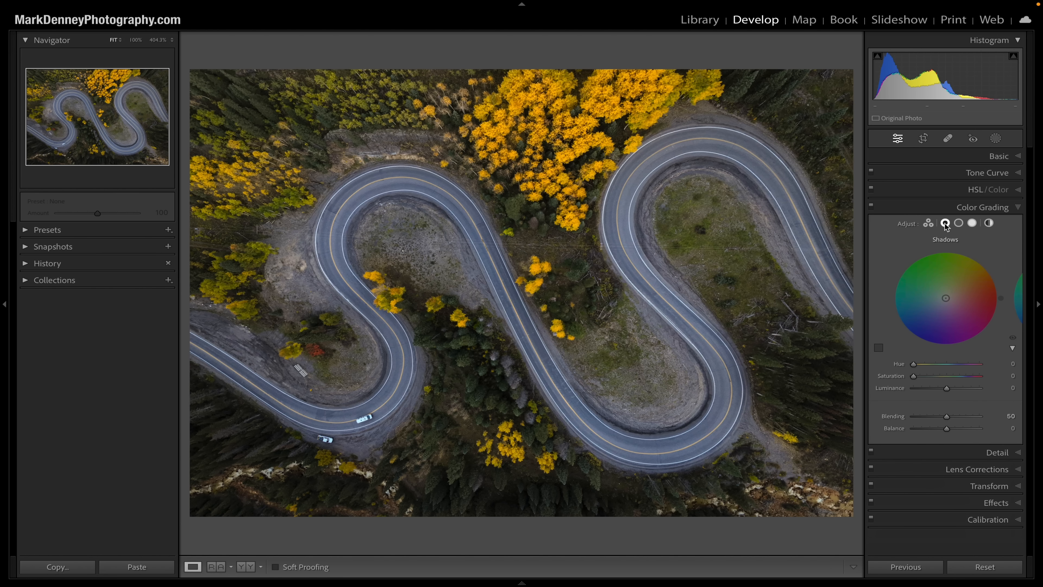
pyautogui.click(959, 223)
pyautogui.click(974, 224)
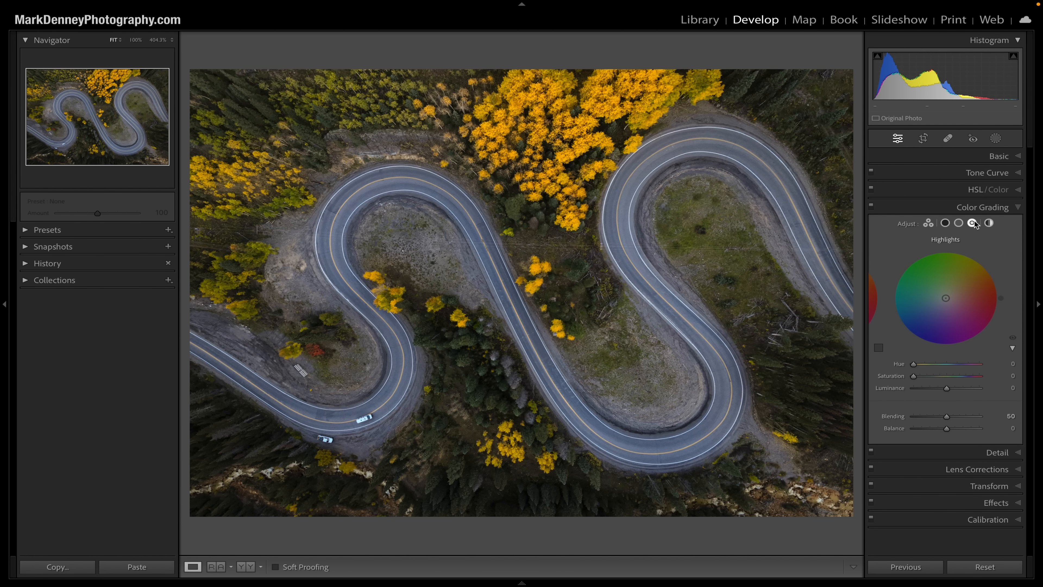
# Step: Set the Color Grading midtones luminance of the winding road photo to +59
pyautogui.click(960, 224)
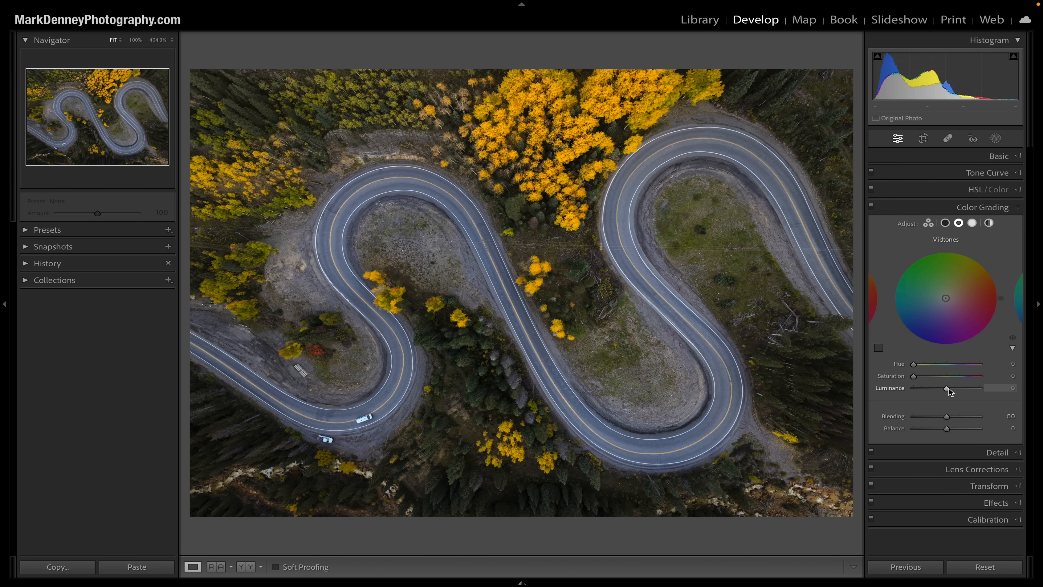
pyautogui.moveTo(948, 388); pyautogui.dragTo(968, 403)
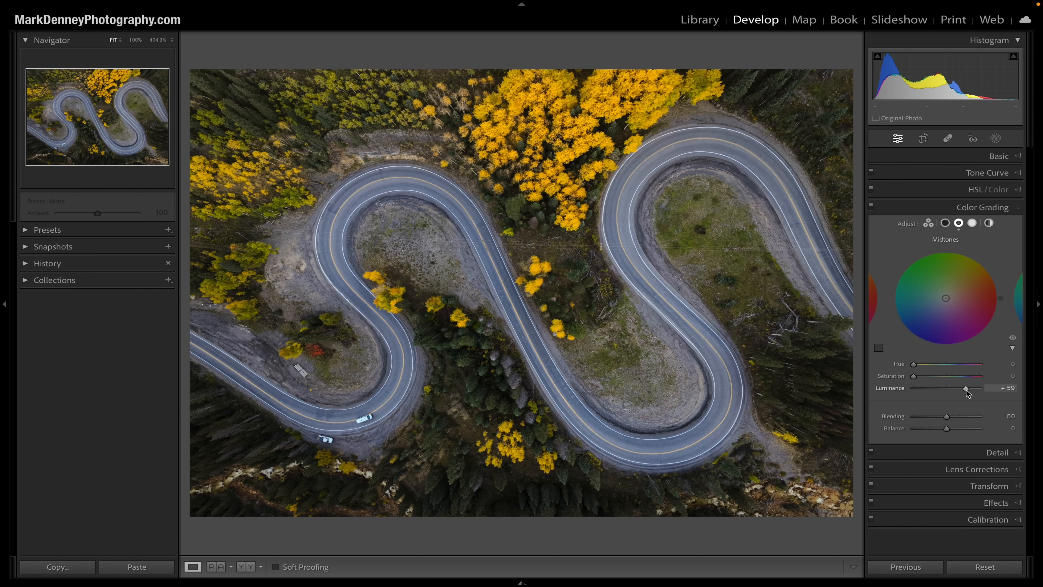
# Step: Raise the Color Grading midtones luminance of the winding road photo to +73 and compare the photo with Color Grading off and on
pyautogui.moveTo(966, 390); pyautogui.dragTo(970, 390)
pyautogui.click(871, 208)
pyautogui.click(871, 208)
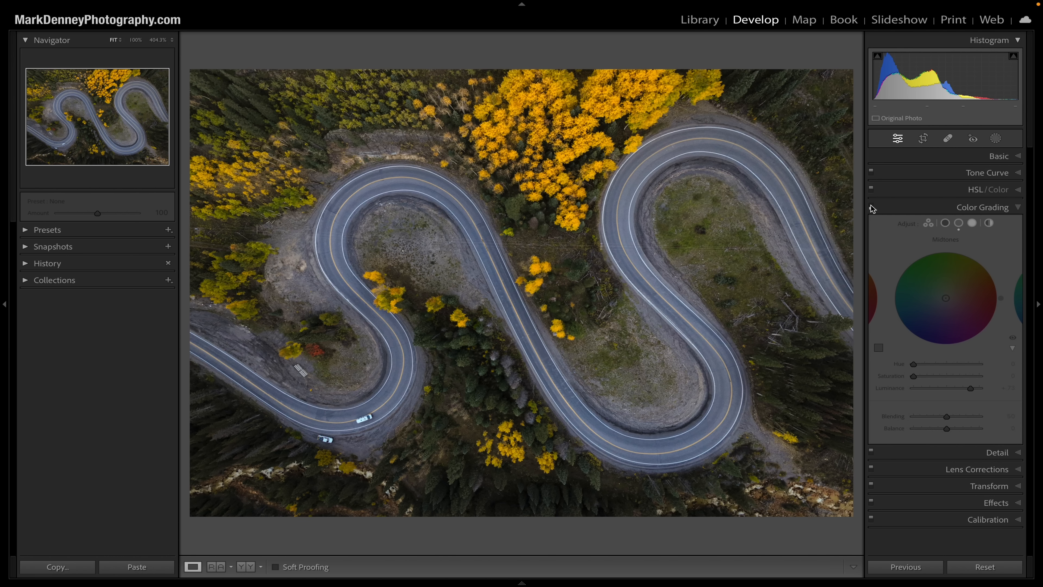
pyautogui.click(871, 208)
pyautogui.click(872, 210)
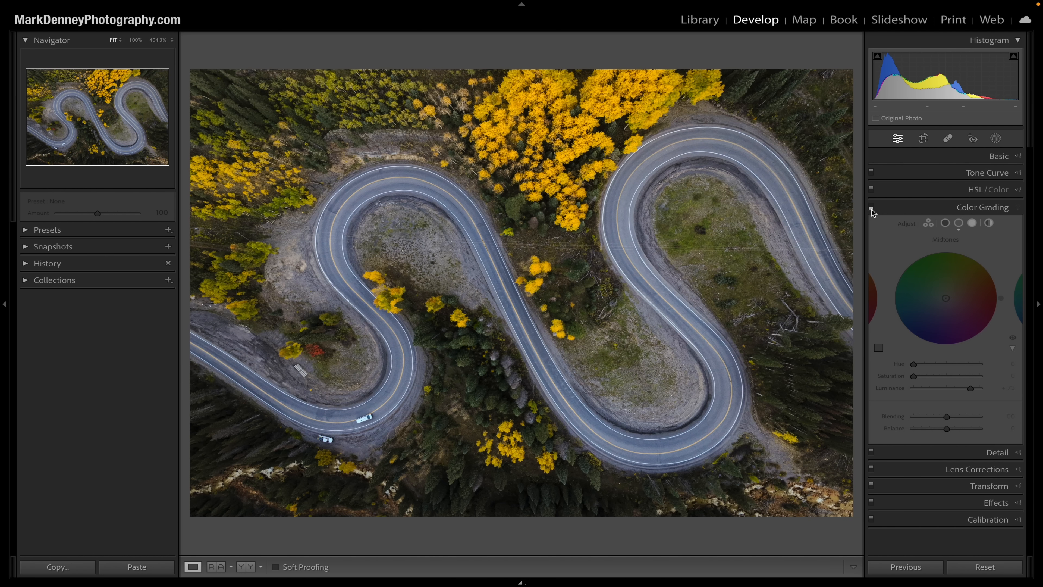
pyautogui.click(871, 209)
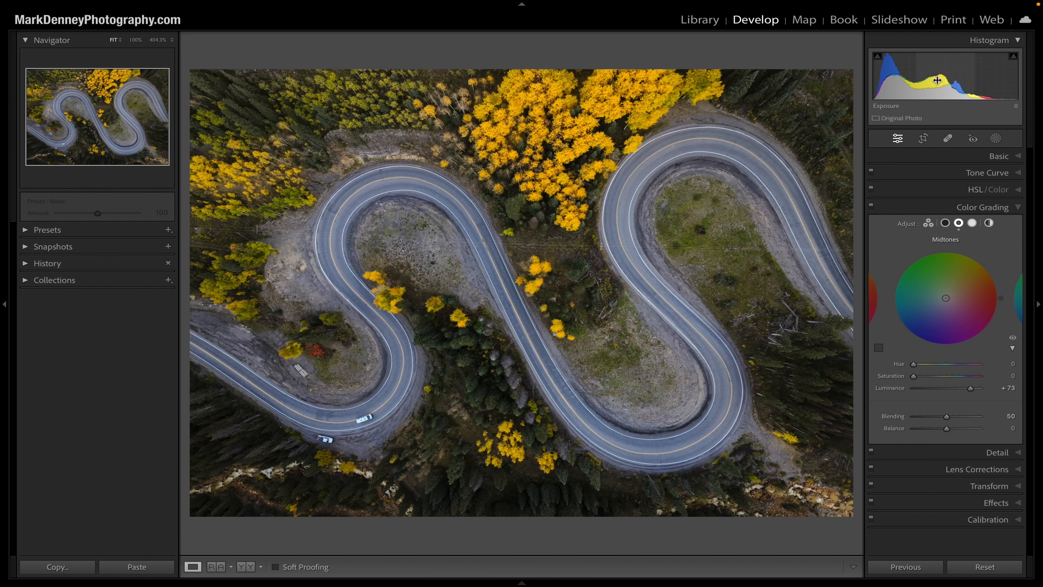
pyautogui.click(871, 207)
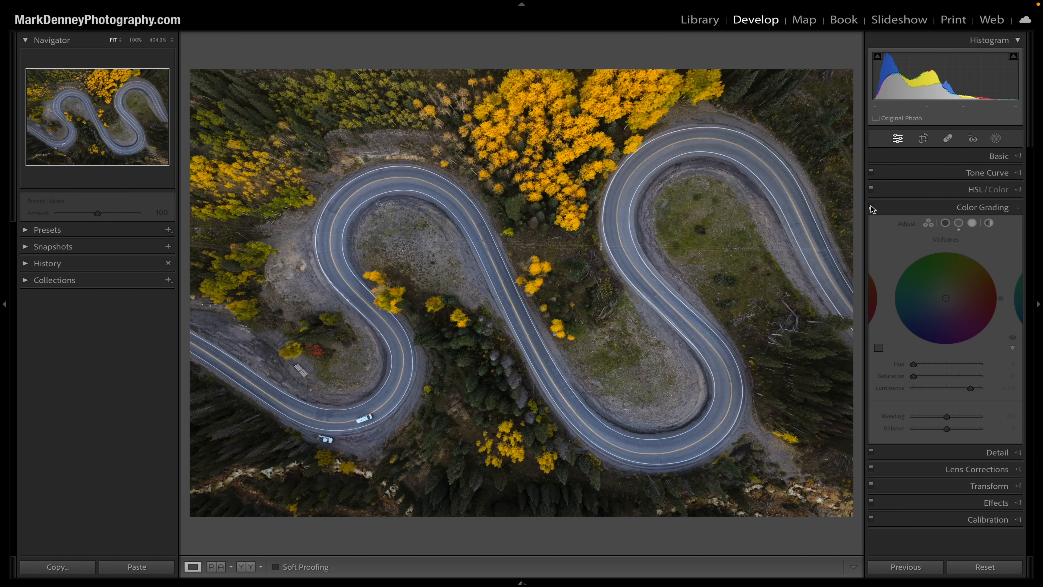
pyautogui.click(872, 208)
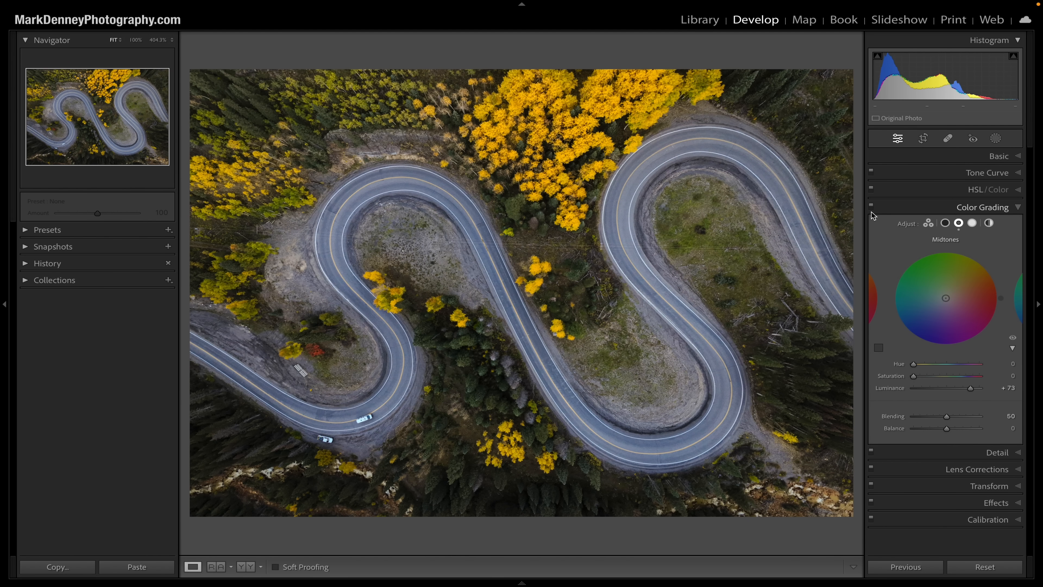
pyautogui.click(871, 209)
pyautogui.click(871, 210)
# Step: Try the midtones luminance at +84, lower it somewhat, and collapse Color Grading
pyautogui.moveTo(973, 388); pyautogui.dragTo(978, 390)
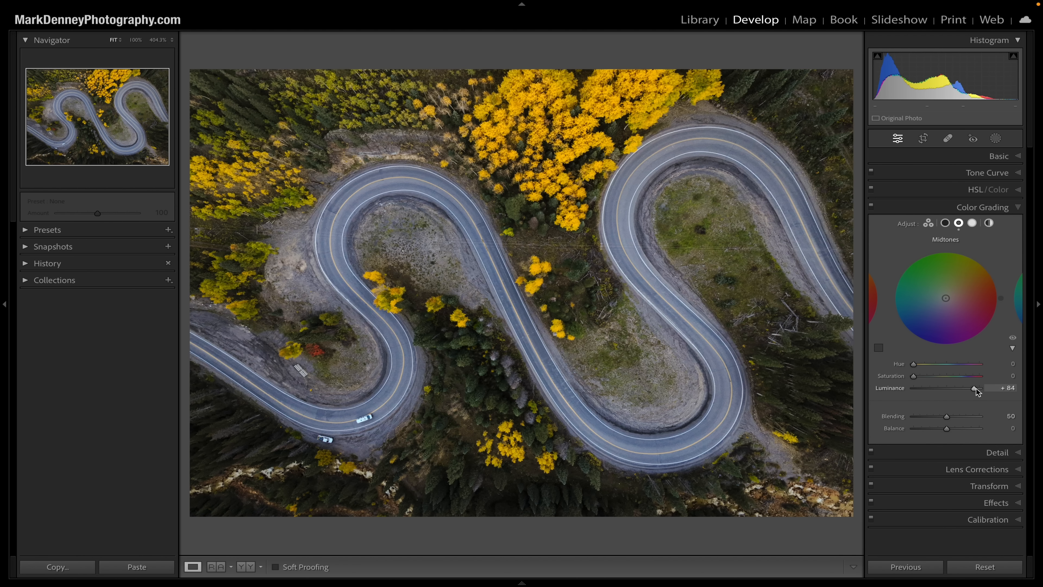
pyautogui.moveTo(973, 388)
pyautogui.mouseDown()
pyautogui.moveTo(928, 389)
pyautogui.moveTo(968, 391)
pyautogui.mouseUp()
pyautogui.click(1020, 207)
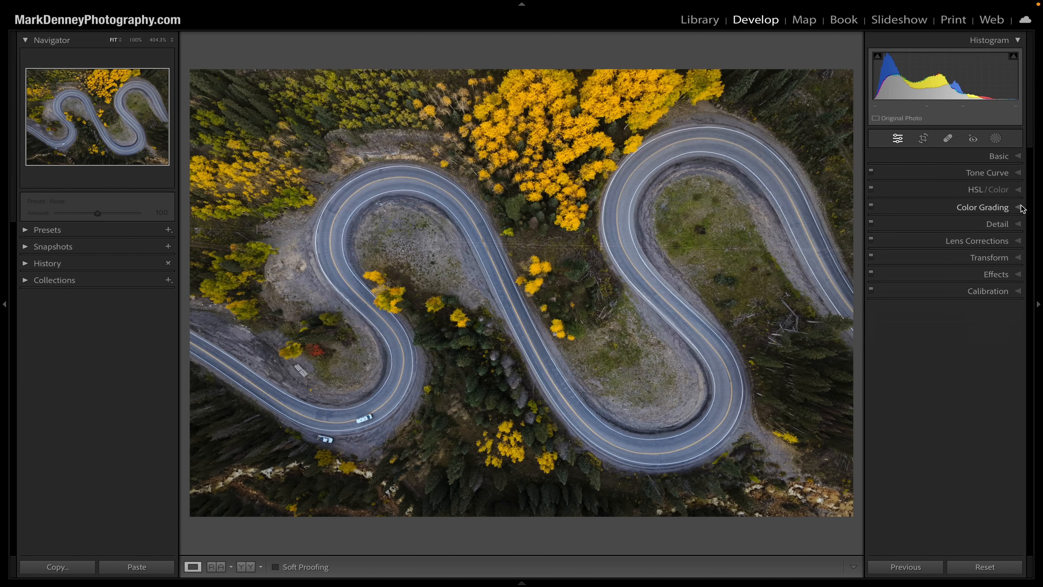
# Step: Compare the winding road photo with its unedited version twice, ending on the edited version
pyautogui.press('\\')
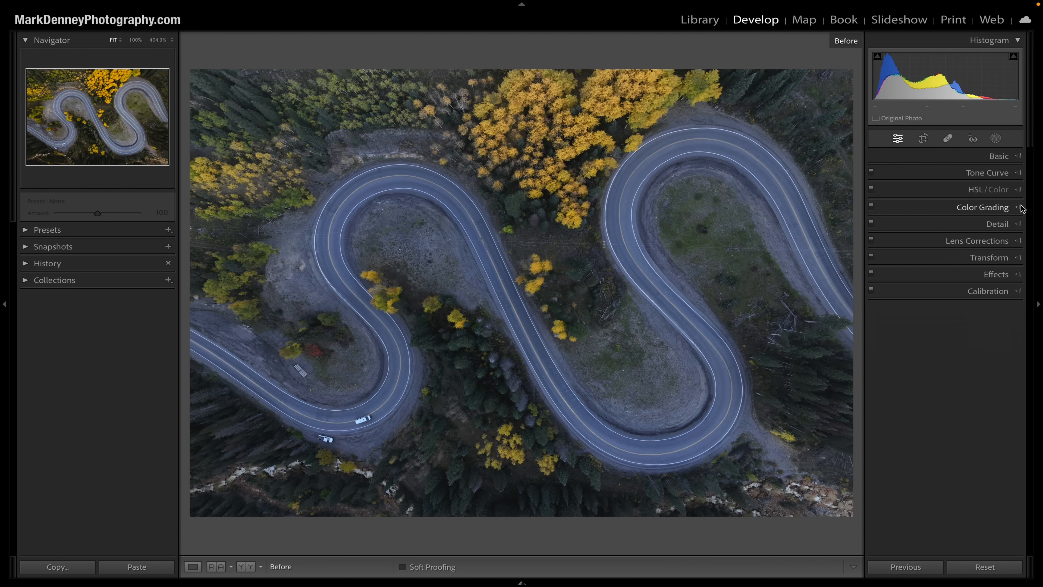
pyautogui.press('\\')
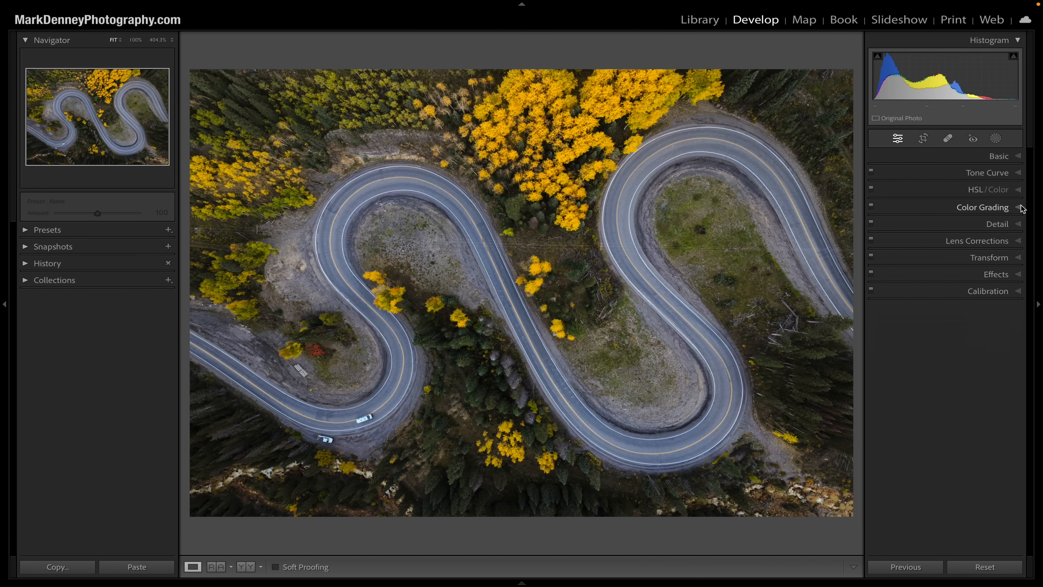
pyautogui.press('\\')
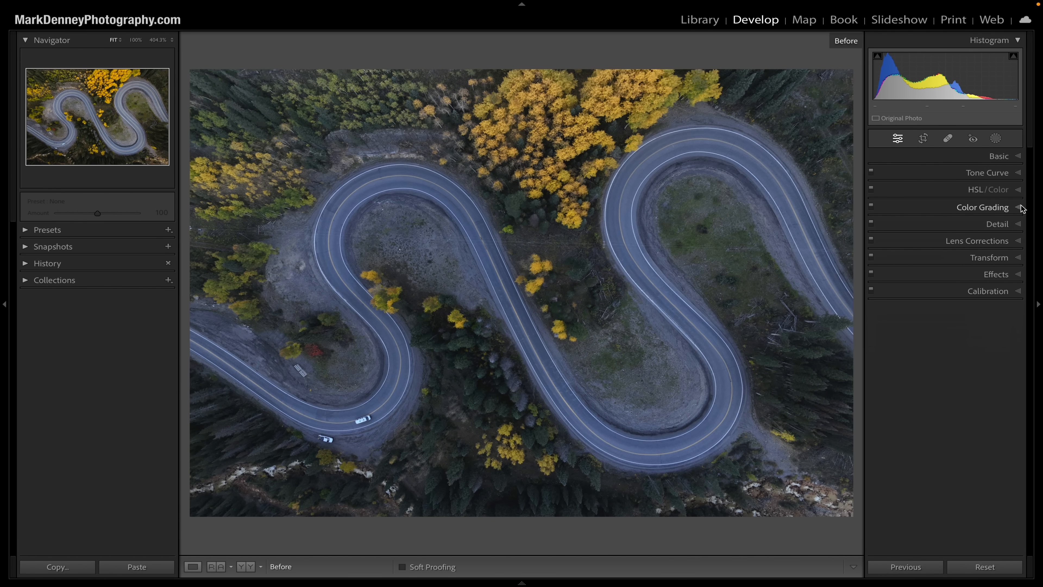
pyautogui.press('\\')
# Step: Switch to the next photo, the snowy mountain valley, and compare its before and after versions
pyautogui.press('Right')
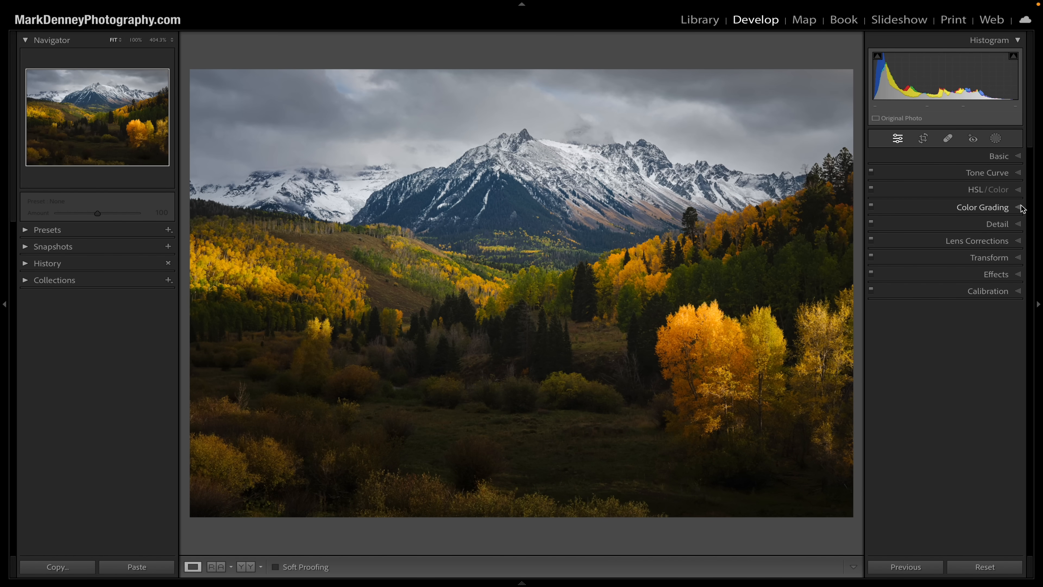
pyautogui.press('\\')
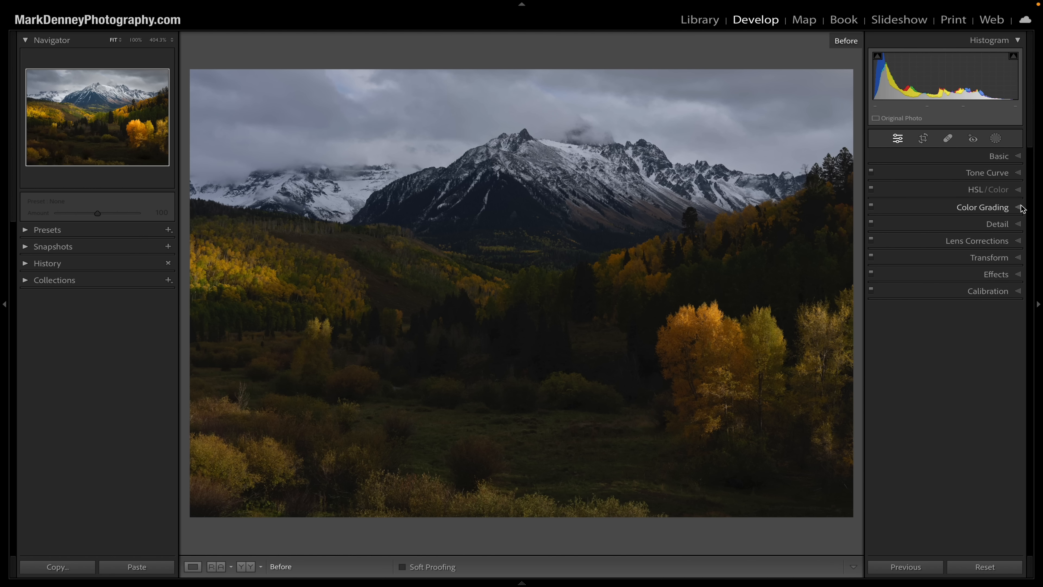
pyautogui.press('\\')
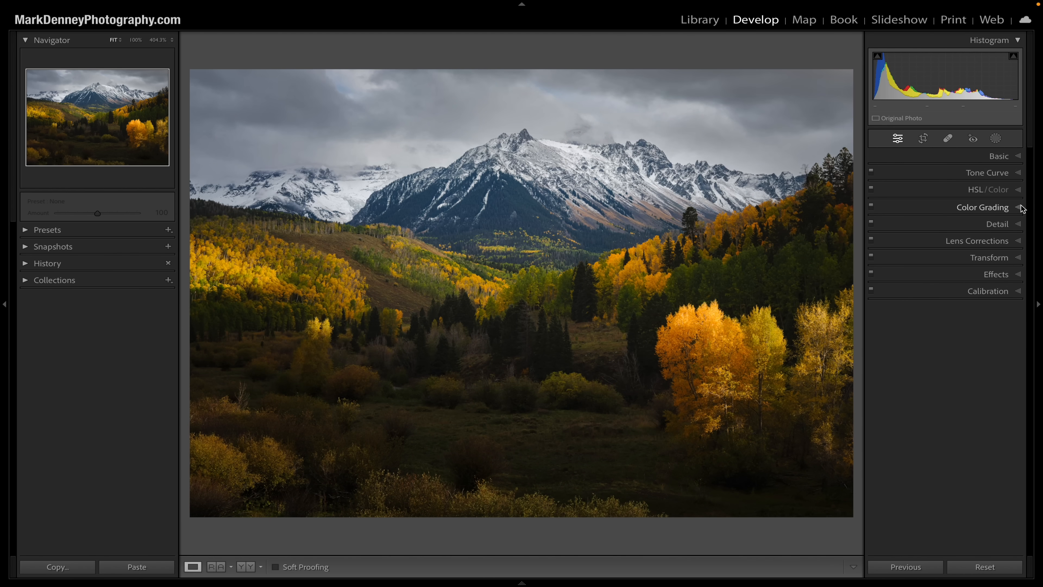
pyautogui.press('\\')
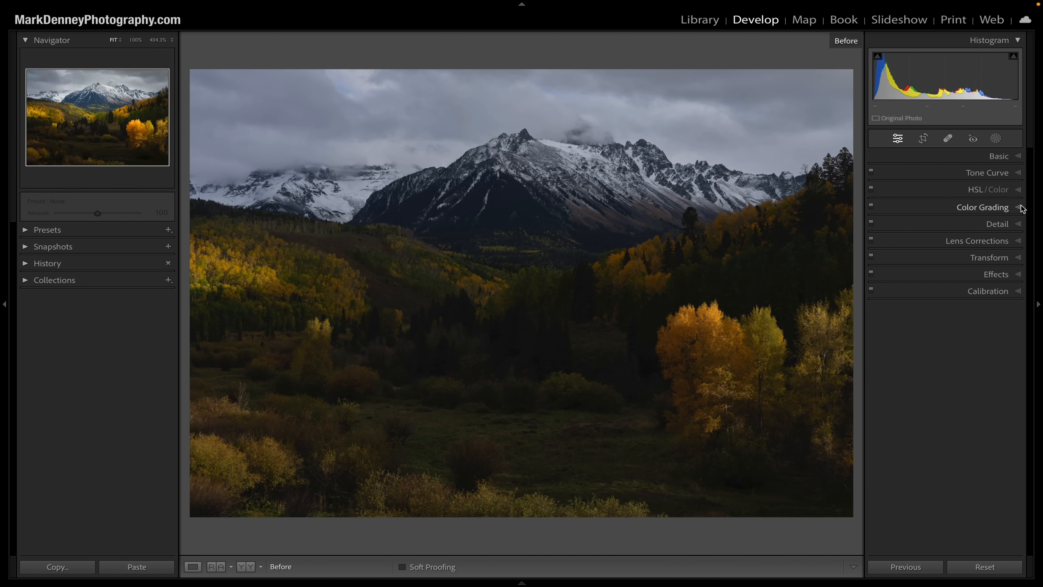
pyautogui.press('\\')
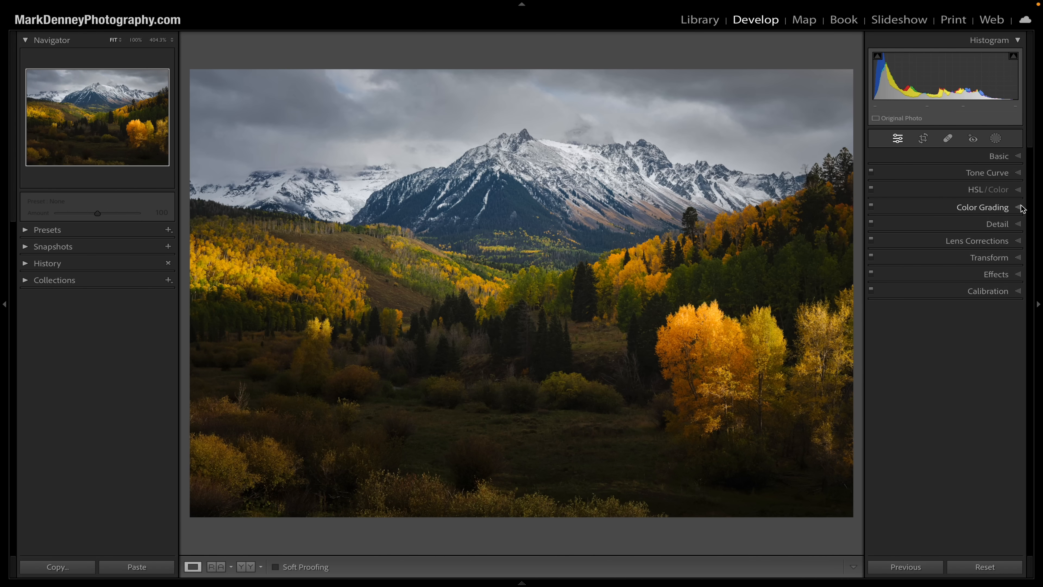
# Step: Show the expanded mask list of the mountain valley photo and compare the photo with Mask 1 hidden and shown
pyautogui.click(997, 138)
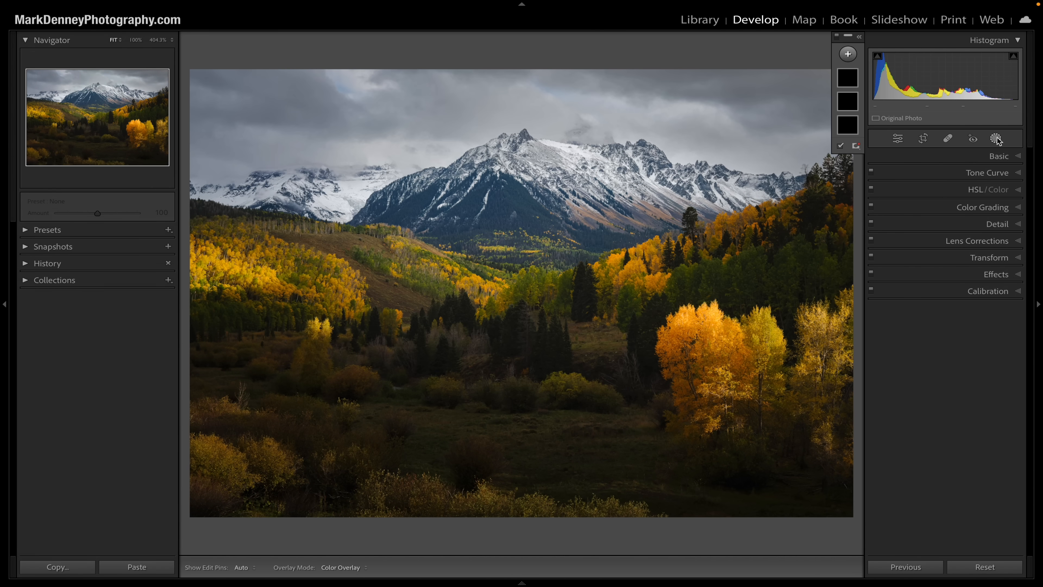
pyautogui.click(859, 37)
pyautogui.moveTo(804, 127)
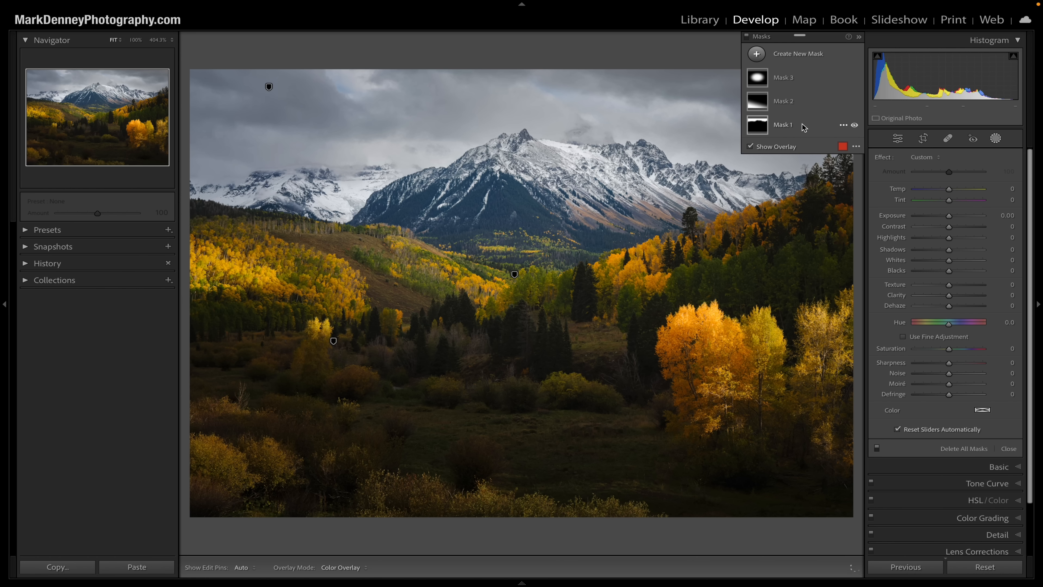
pyautogui.click(854, 125)
pyautogui.click(854, 125)
pyautogui.moveTo(797, 110)
# Step: Compare the mountain valley photo with Mask 2 over the foreground hidden and shown
pyautogui.click(855, 103)
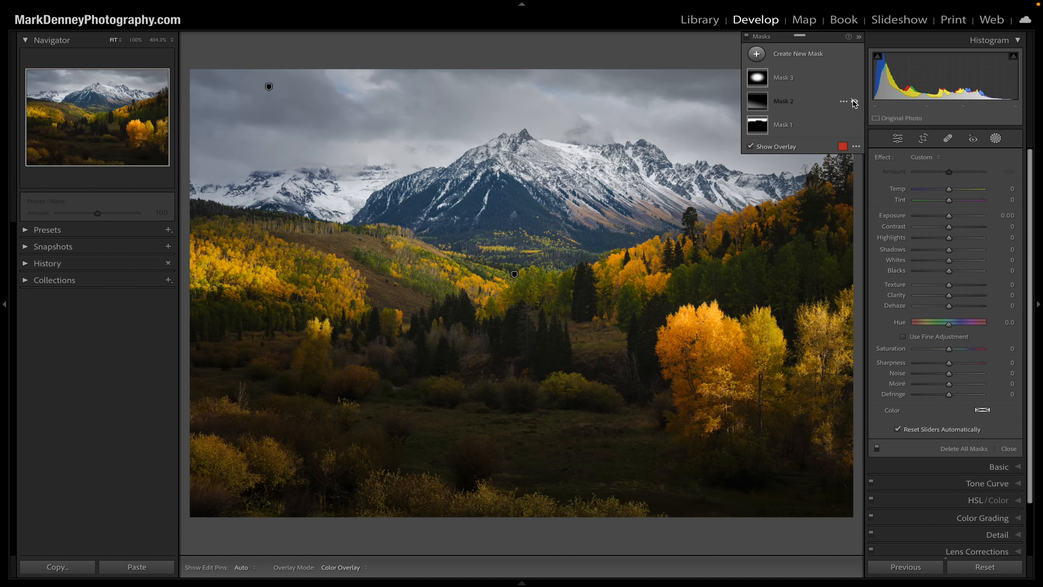
pyautogui.click(855, 102)
pyautogui.click(854, 103)
pyautogui.click(854, 102)
pyautogui.click(855, 102)
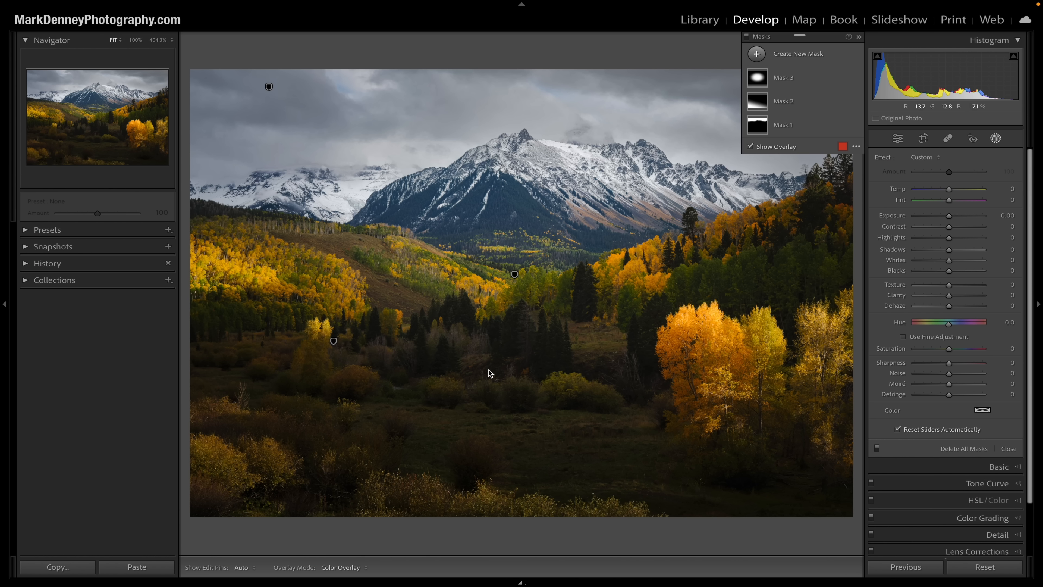
# Step: Compare the mountain valley photo with the radial Mask 3 hidden and shown, leaving it shown
pyautogui.click(855, 78)
pyautogui.click(855, 78)
pyautogui.click(855, 78)
pyautogui.click(854, 78)
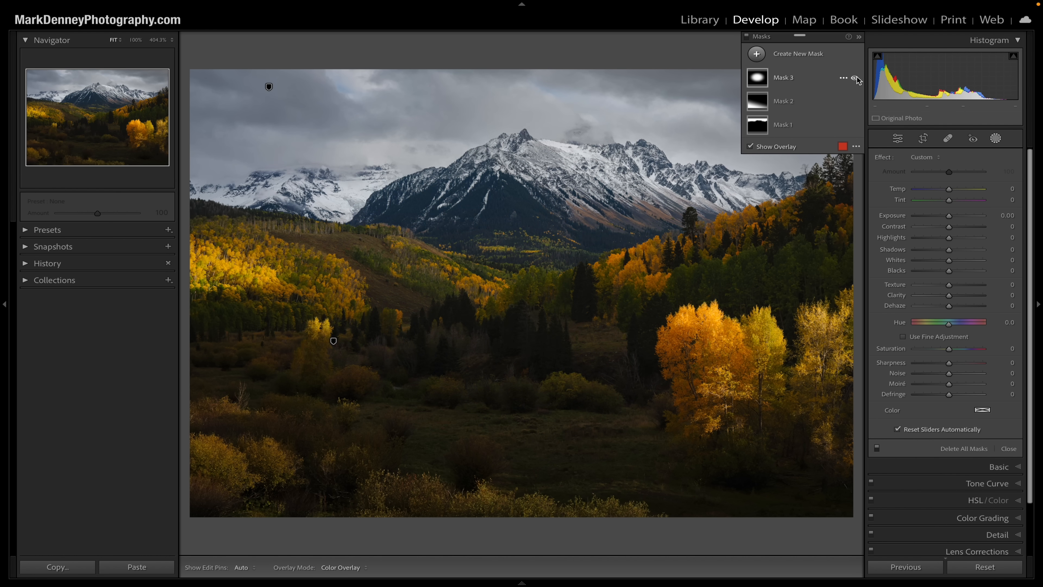
pyautogui.click(854, 78)
pyautogui.click(855, 78)
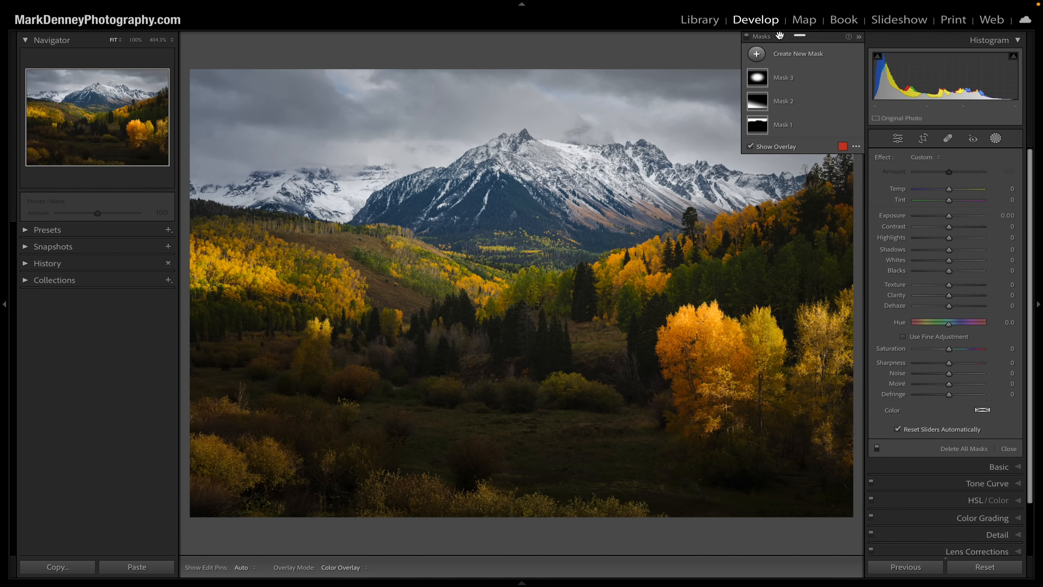
# Step: Compare the mountain valley photo with all masks off and on, leave them on, and close masking
pyautogui.click(747, 38)
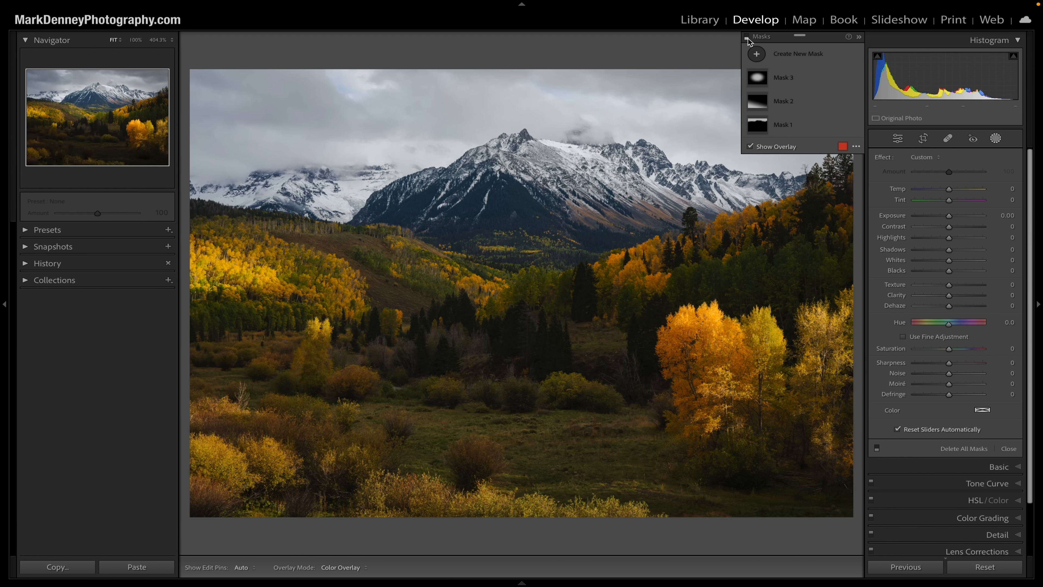
pyautogui.click(748, 37)
pyautogui.click(748, 38)
pyautogui.click(747, 38)
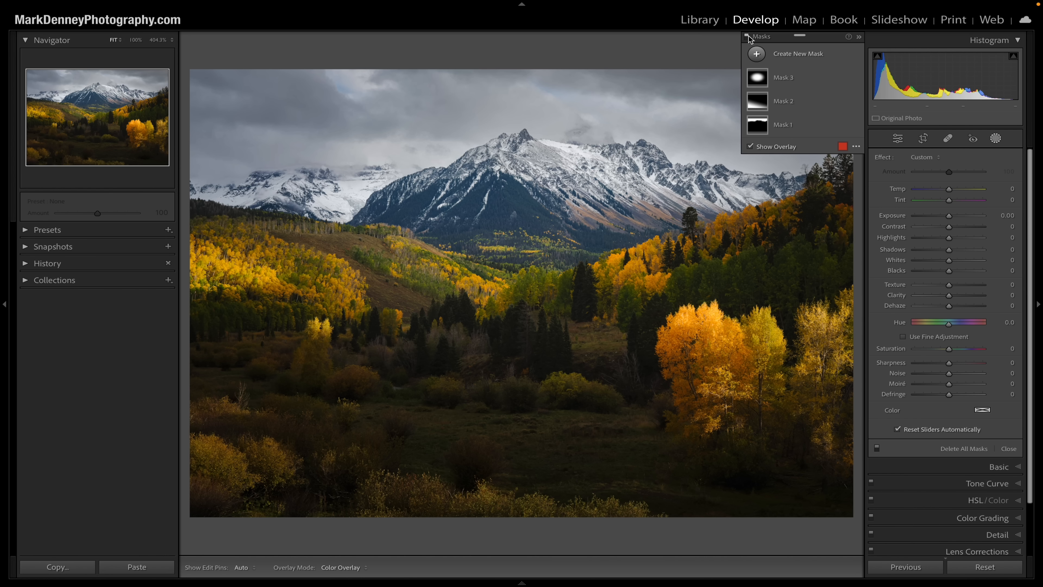
pyautogui.click(748, 37)
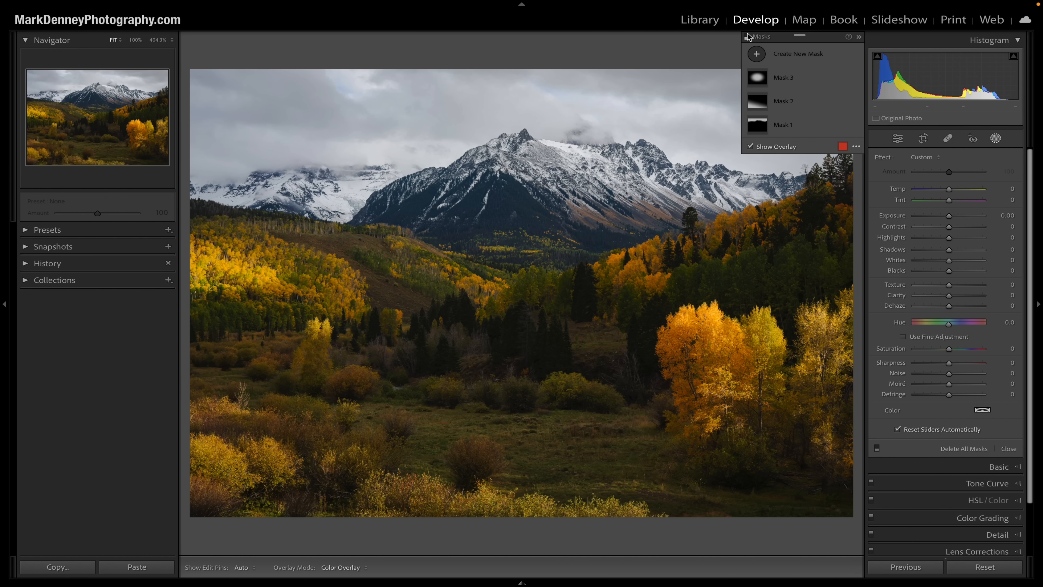
pyautogui.click(747, 38)
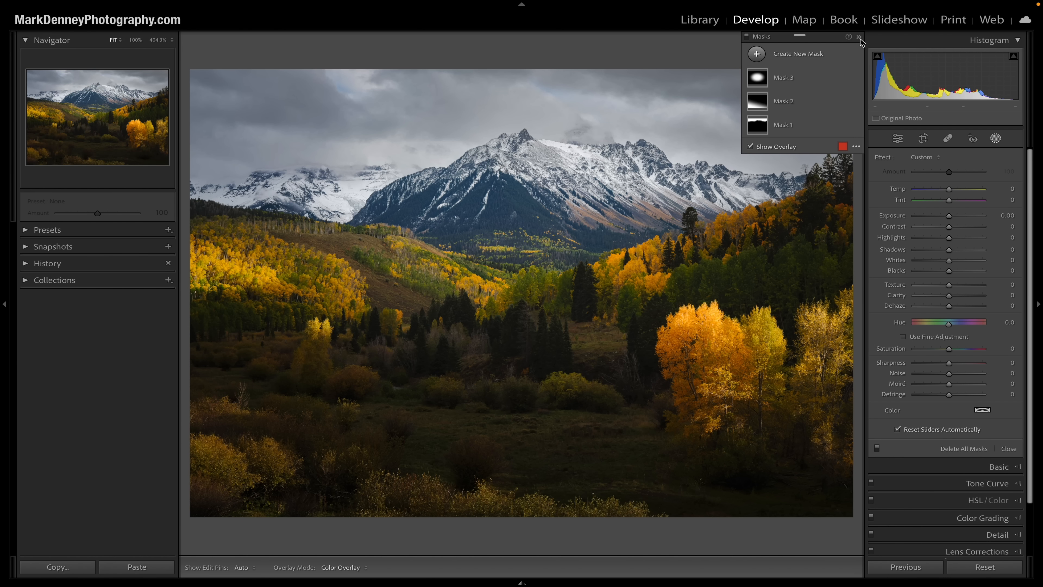
pyautogui.click(859, 37)
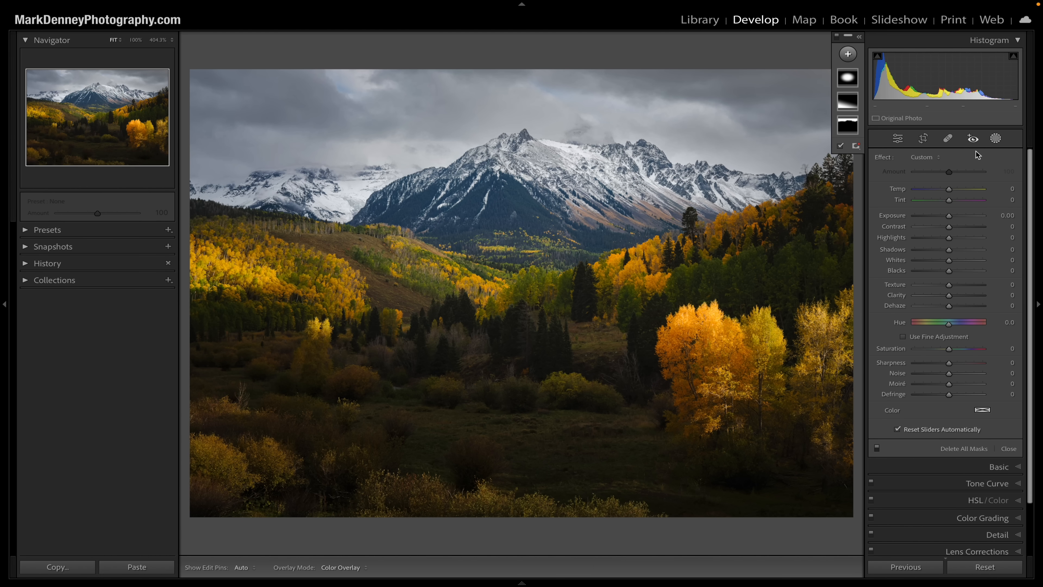
pyautogui.click(1008, 448)
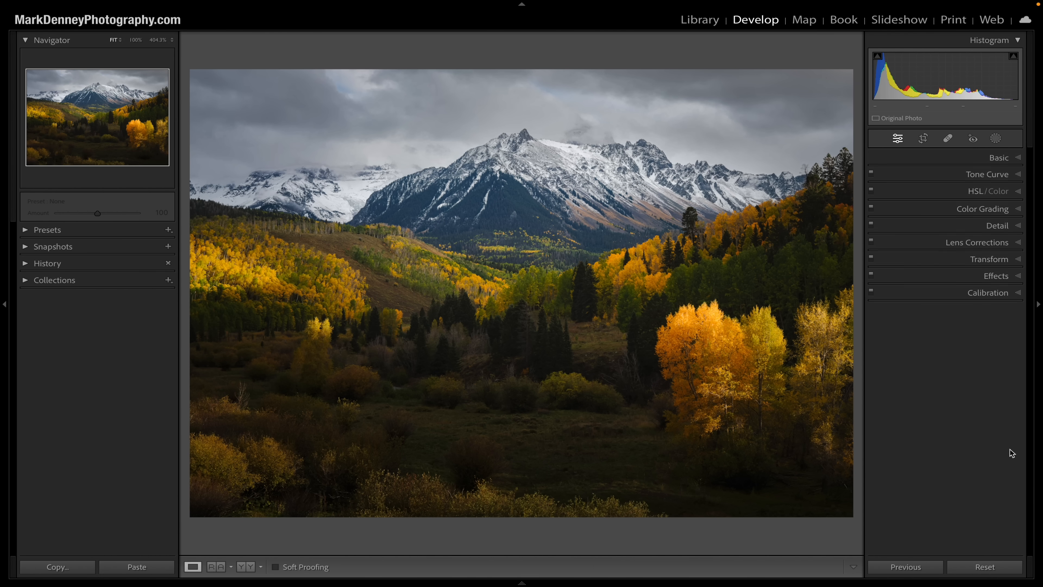
# Step: Compare the mountain valley photo with Color Grading off and on, and set its midtones luminance to about +80
pyautogui.click(1021, 208)
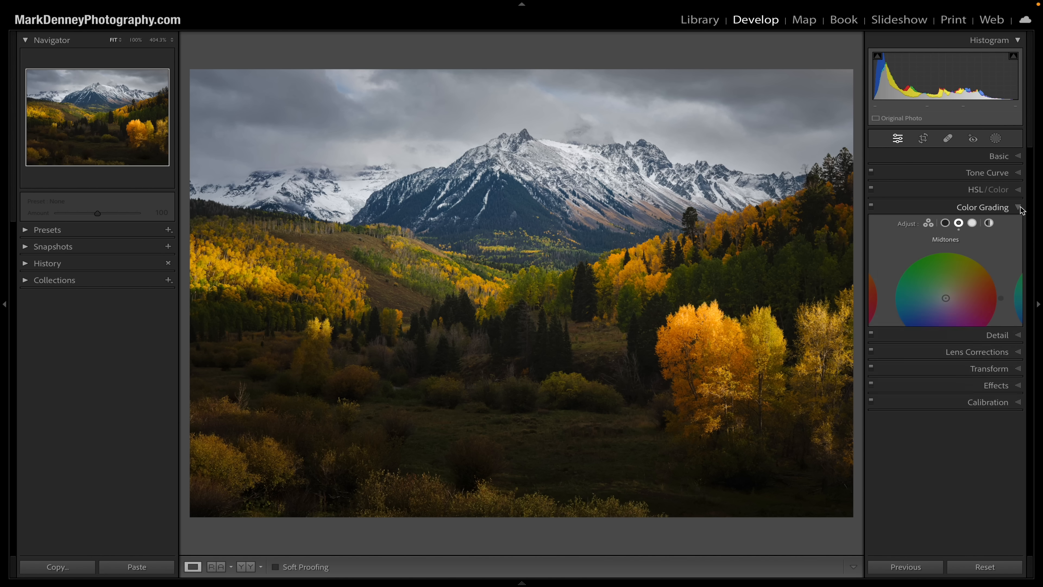
pyautogui.click(871, 207)
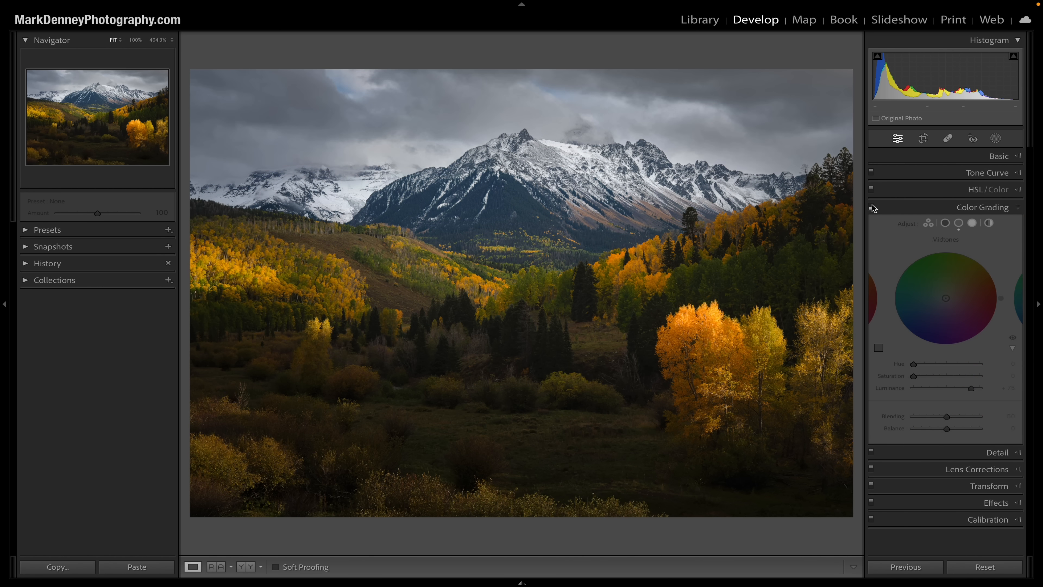
pyautogui.click(872, 205)
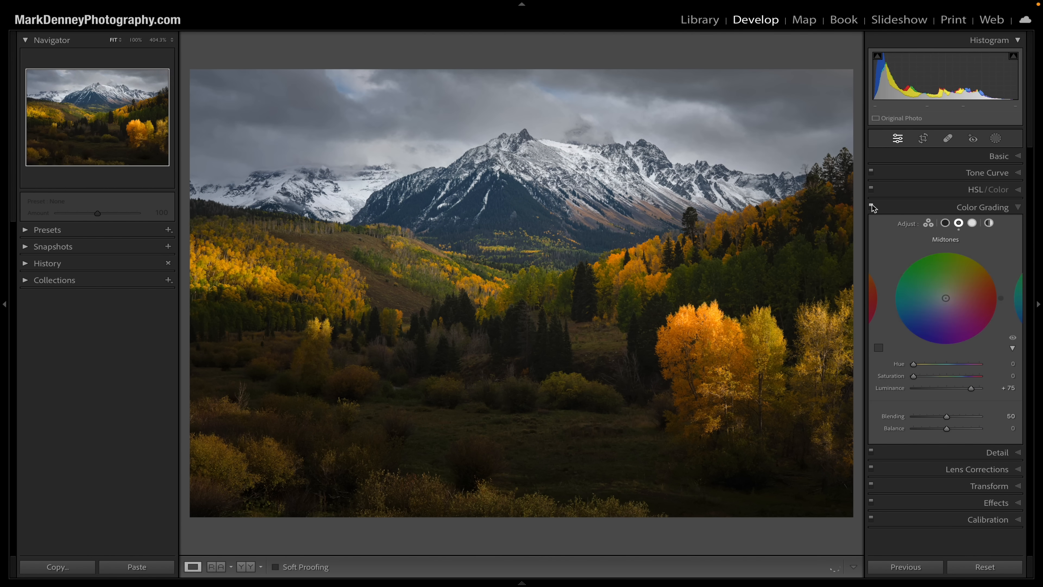
pyautogui.click(872, 208)
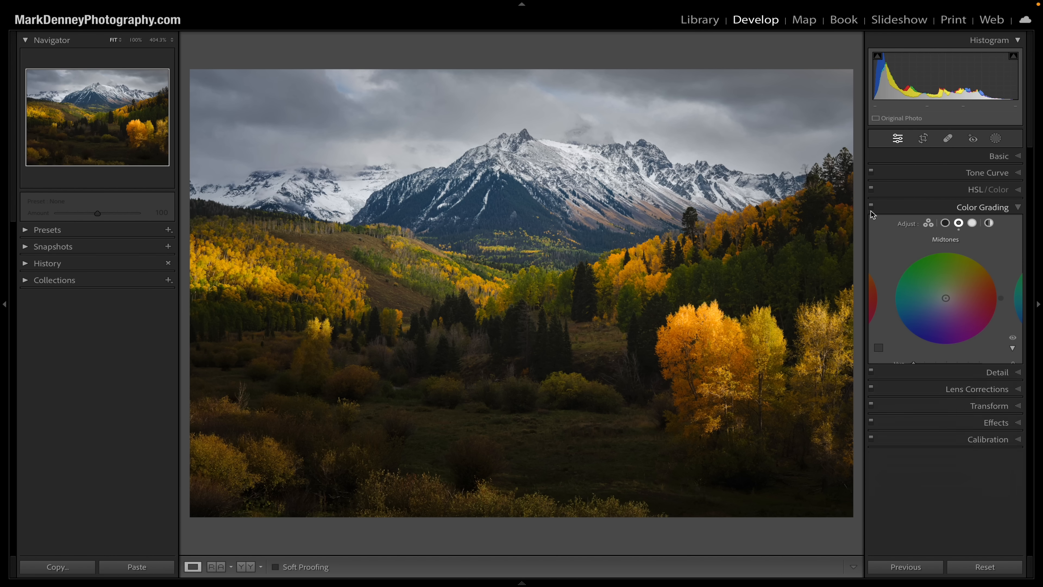
pyautogui.click(872, 209)
pyautogui.click(871, 207)
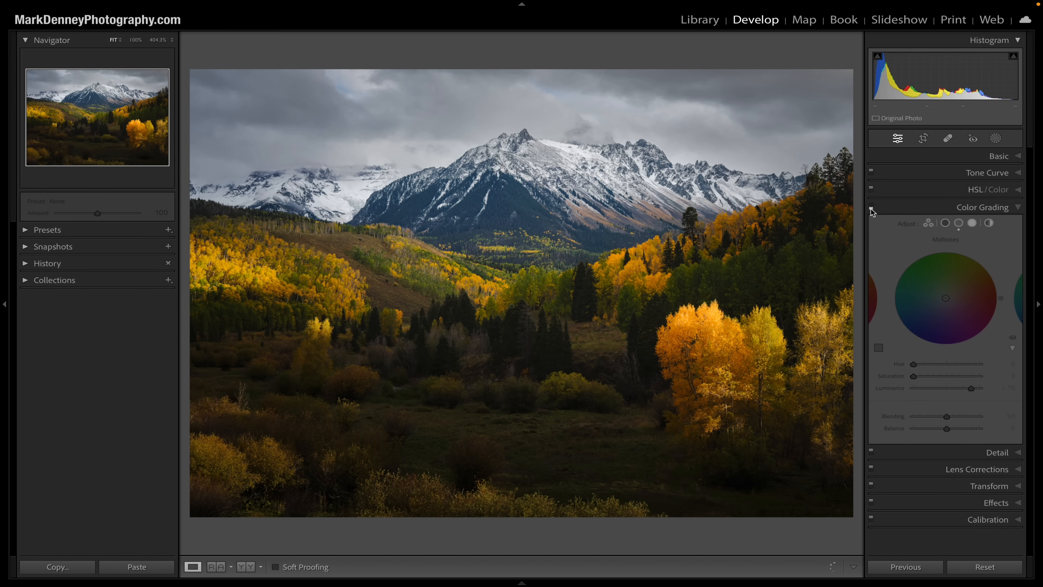
pyautogui.click(871, 205)
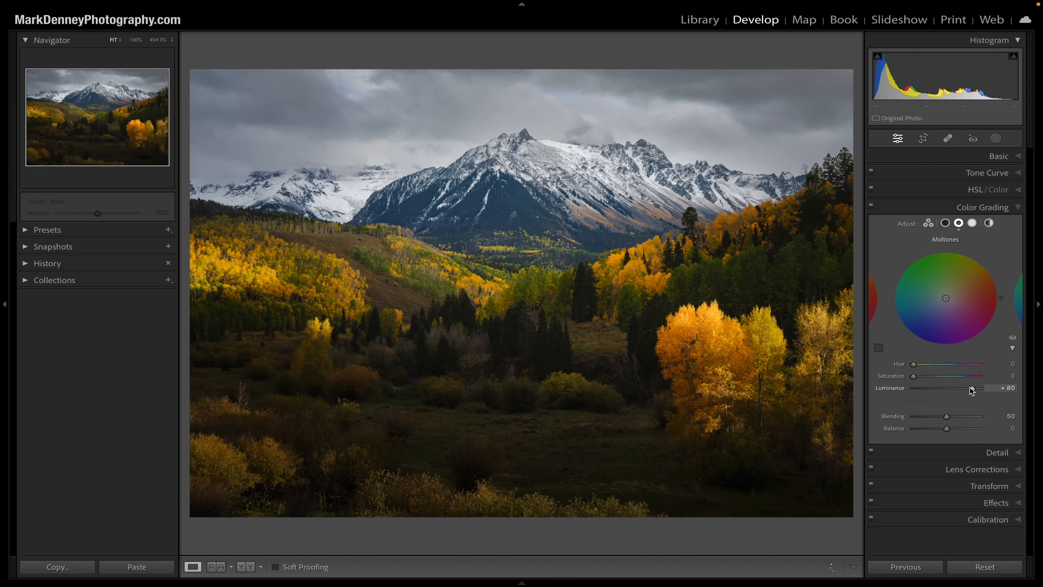
pyautogui.click(1018, 206)
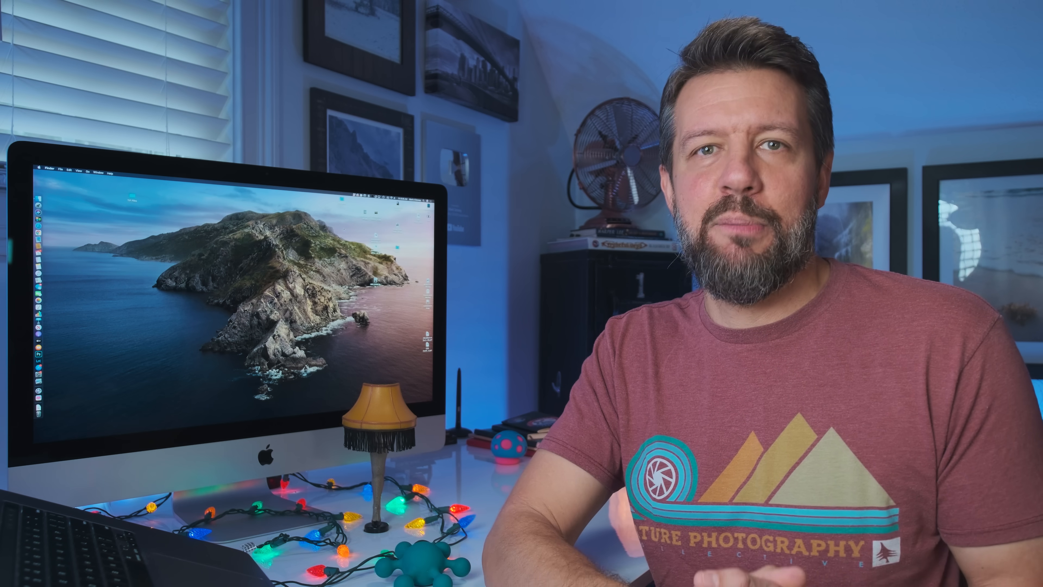